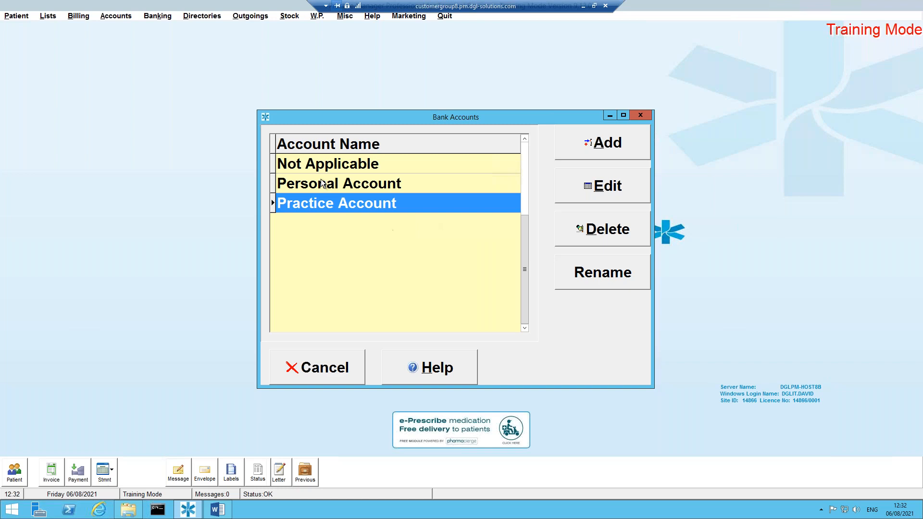
# Add a new bank account named Test to the bank accounts, select it in the list and close the list
pyautogui.click(334, 367)
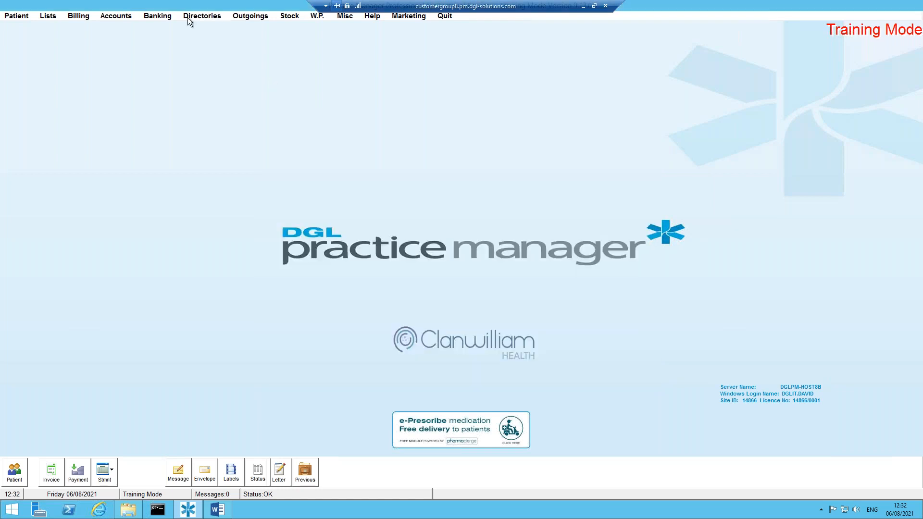
pyautogui.click(159, 16)
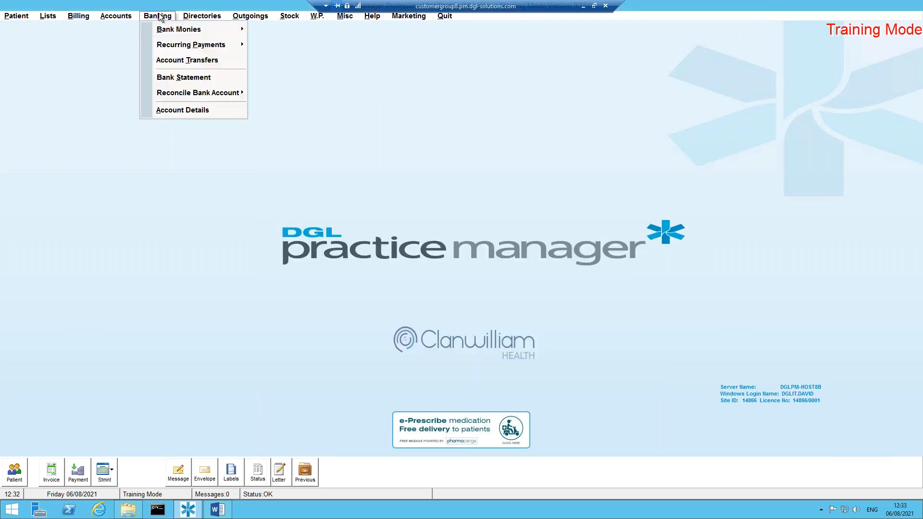
pyautogui.click(176, 112)
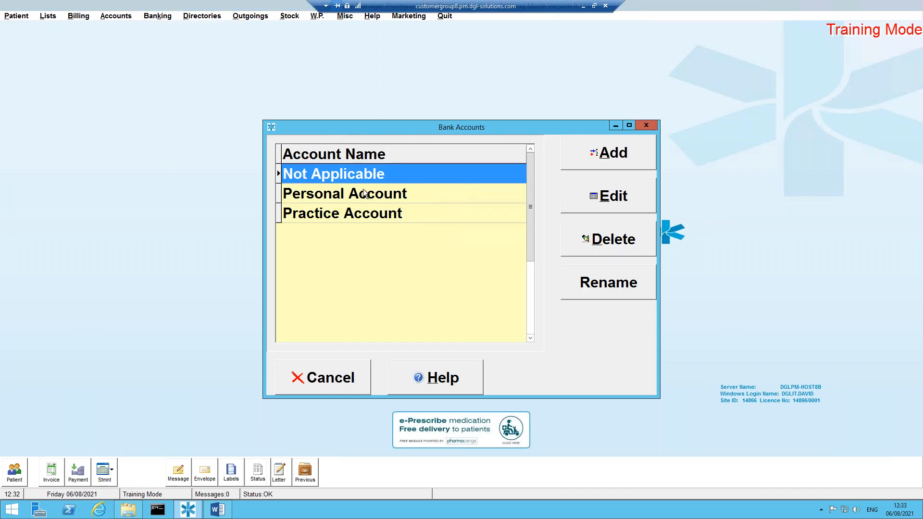
pyautogui.click(598, 156)
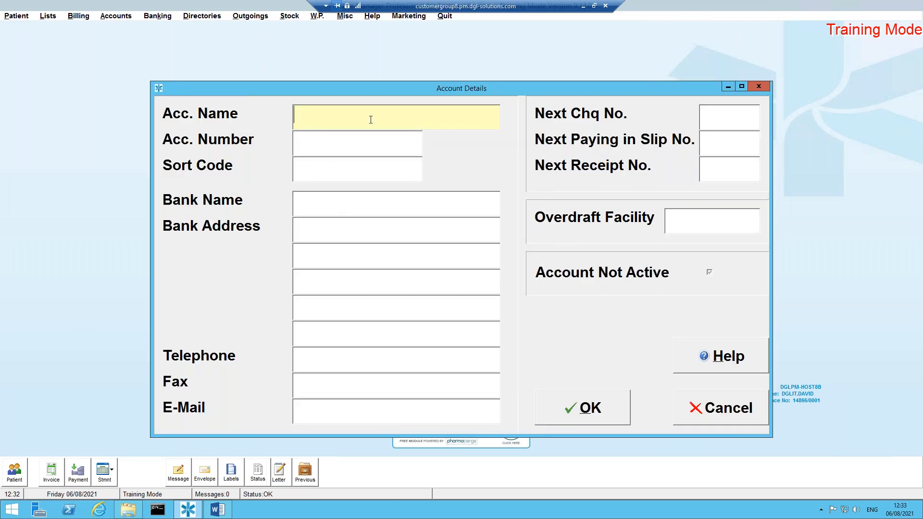
pyautogui.write('Test')
pyautogui.click(584, 407)
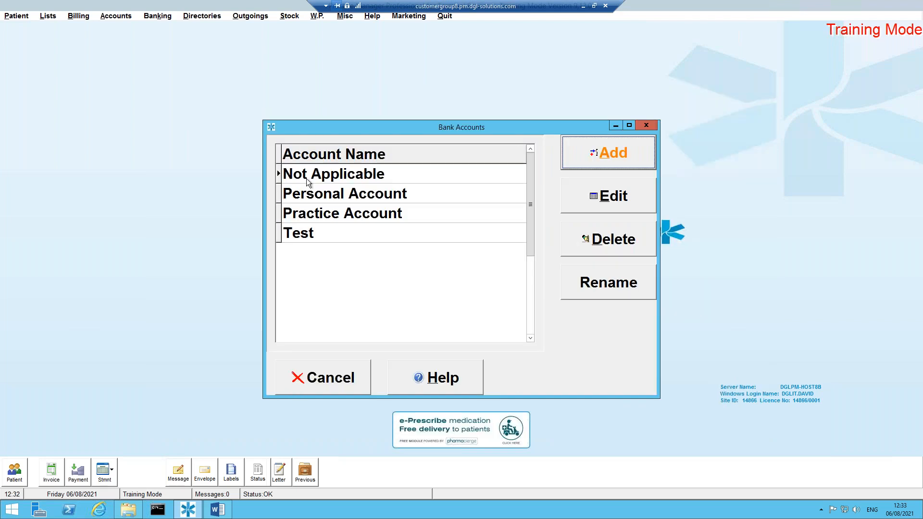
pyautogui.click(326, 232)
pyautogui.scroll(3, 321, 214)
pyautogui.scroll(-3, 319, 203)
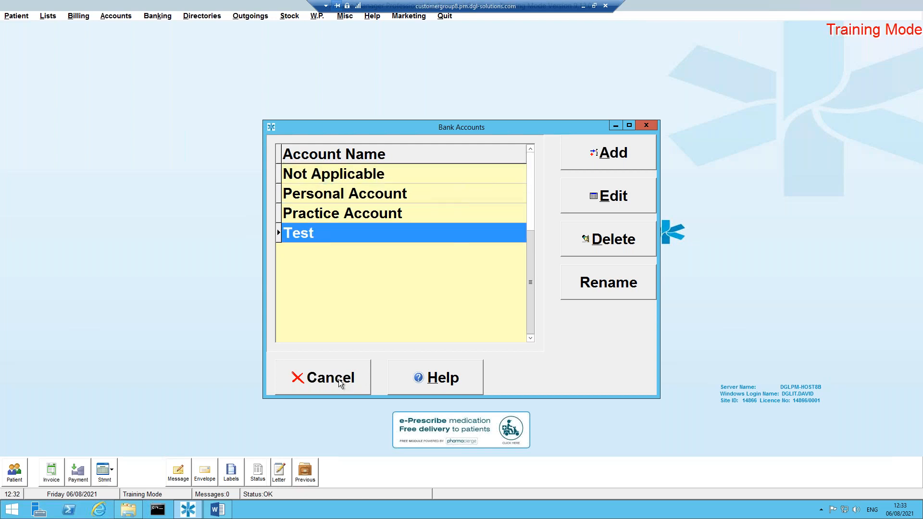
pyautogui.click(339, 380)
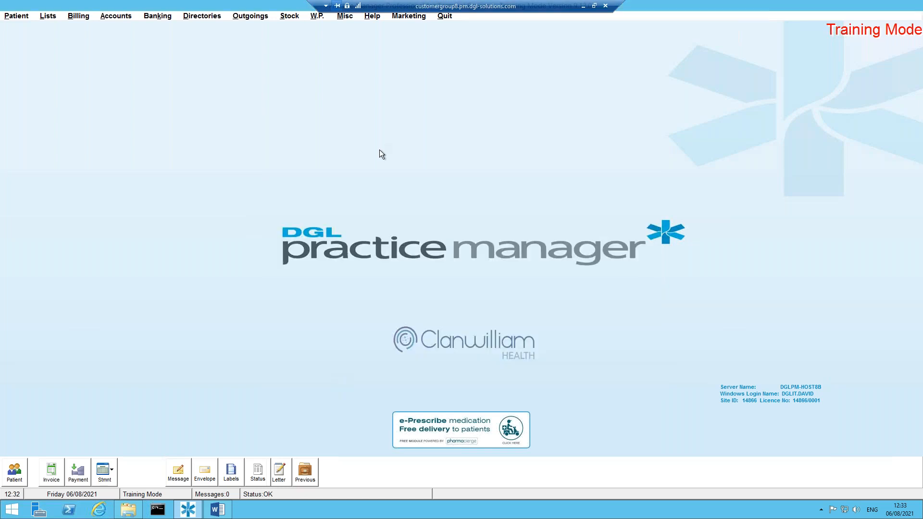
# Set the default account for the Paying In Book to Practice Account in the banking preferences and save them
pyautogui.click(347, 18)
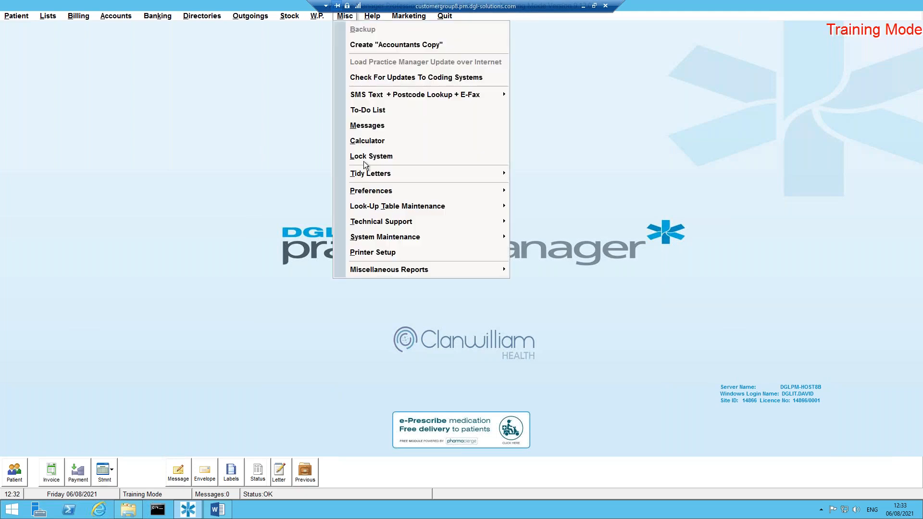
pyautogui.moveTo(364, 192)
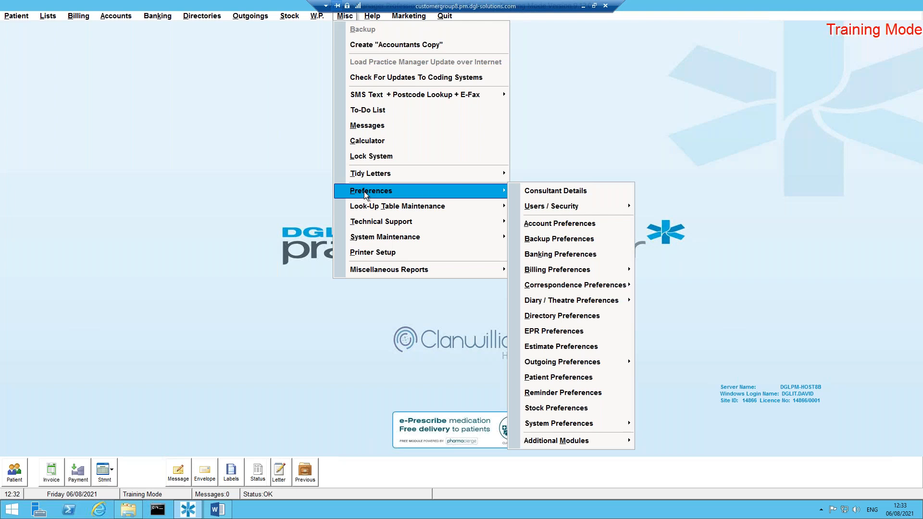
pyautogui.click(575, 258)
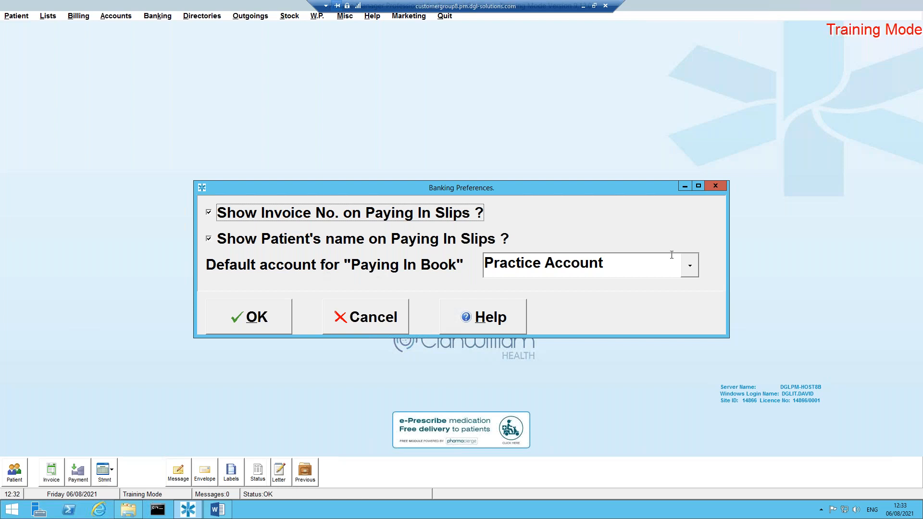
pyautogui.click(684, 264)
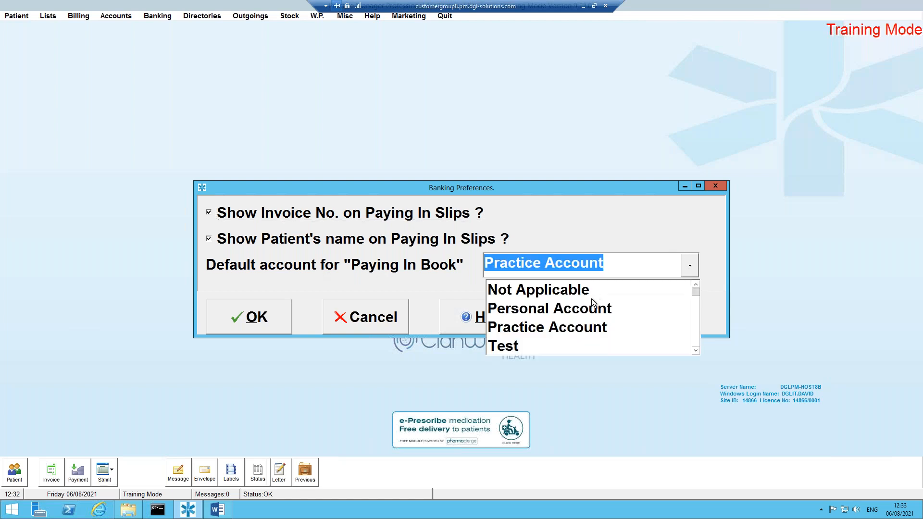
pyautogui.click(581, 326)
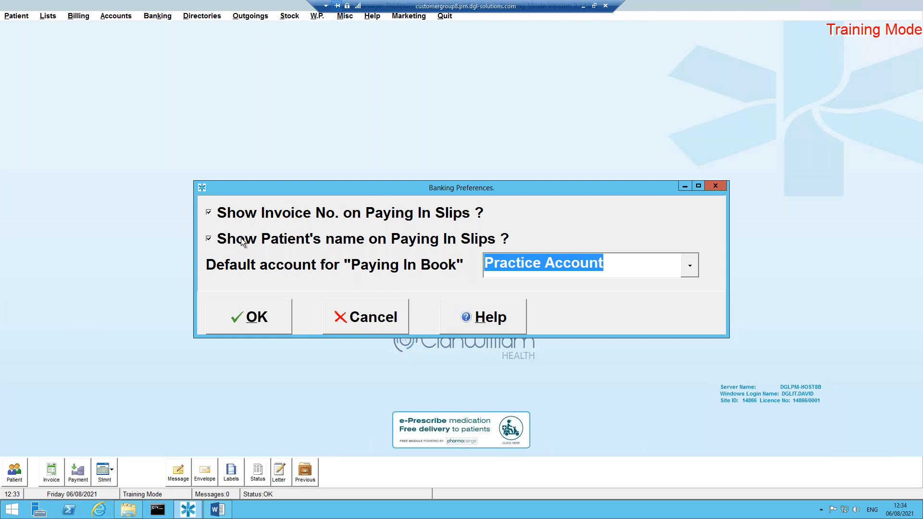
pyautogui.click(253, 321)
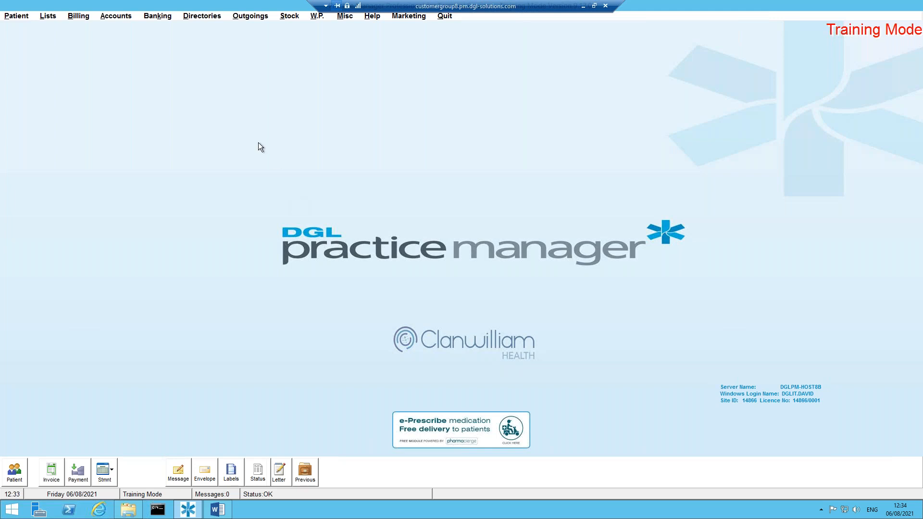
# Open the paying in book, keep Practice Account as the account and set the date paid in to 05/08/2021
pyautogui.click(159, 18)
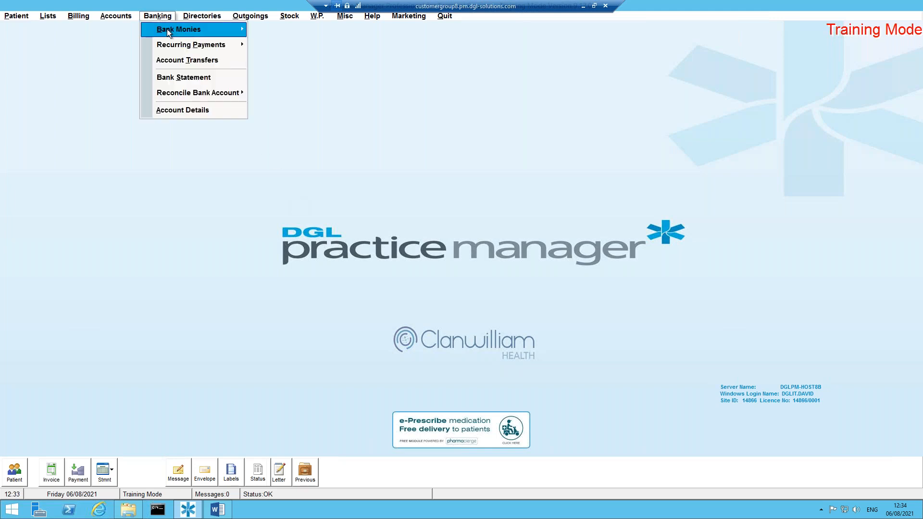
pyautogui.moveTo(167, 30)
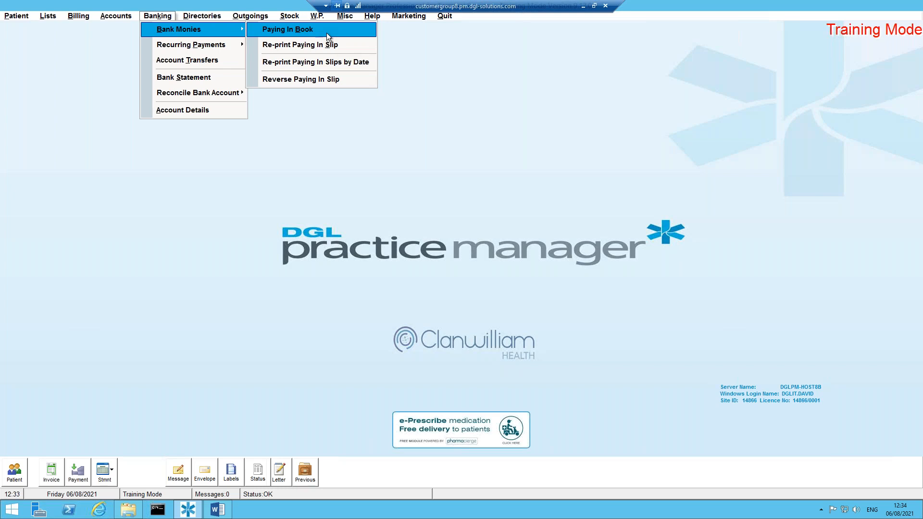
pyautogui.moveTo(121, 21)
pyautogui.click(290, 32)
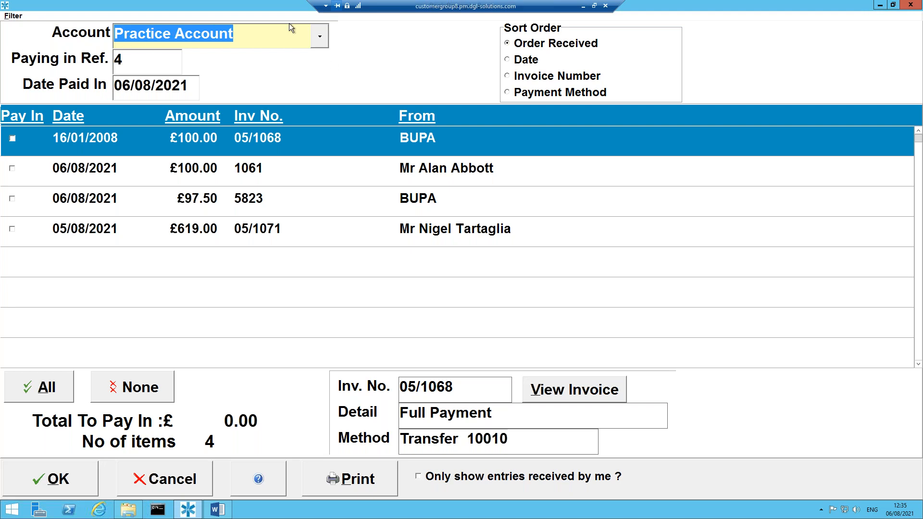
pyautogui.click(320, 36)
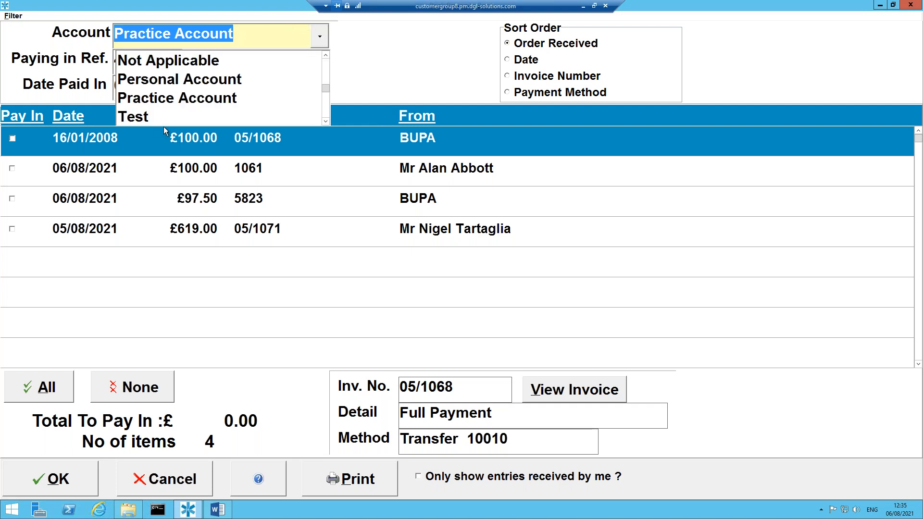
pyautogui.click(354, 44)
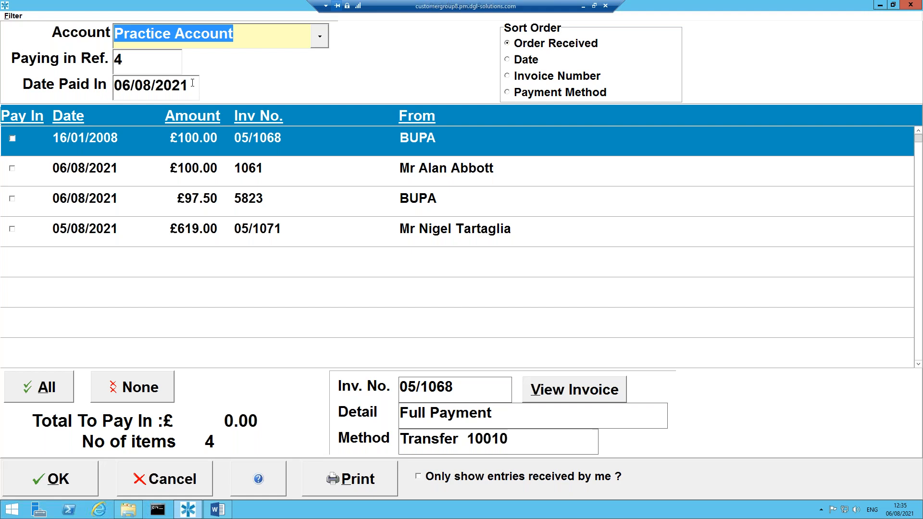
pyautogui.click(127, 85)
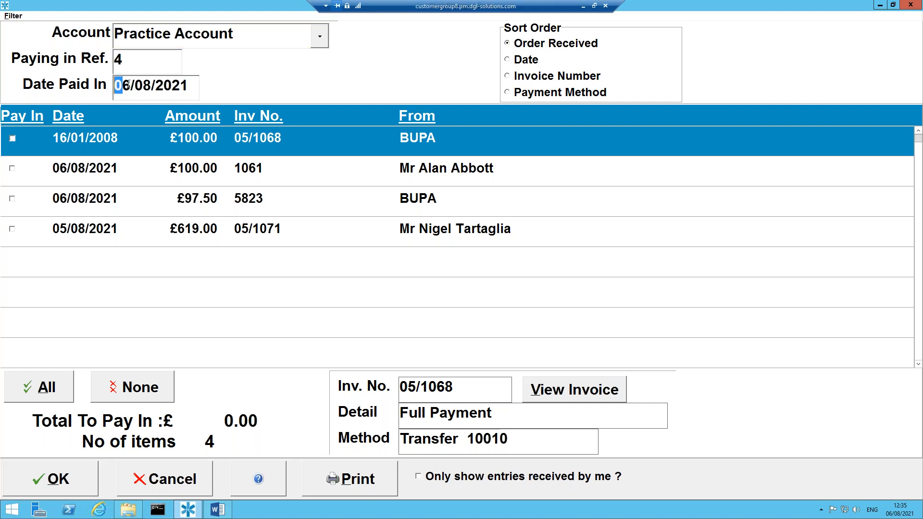
pyautogui.write('05')
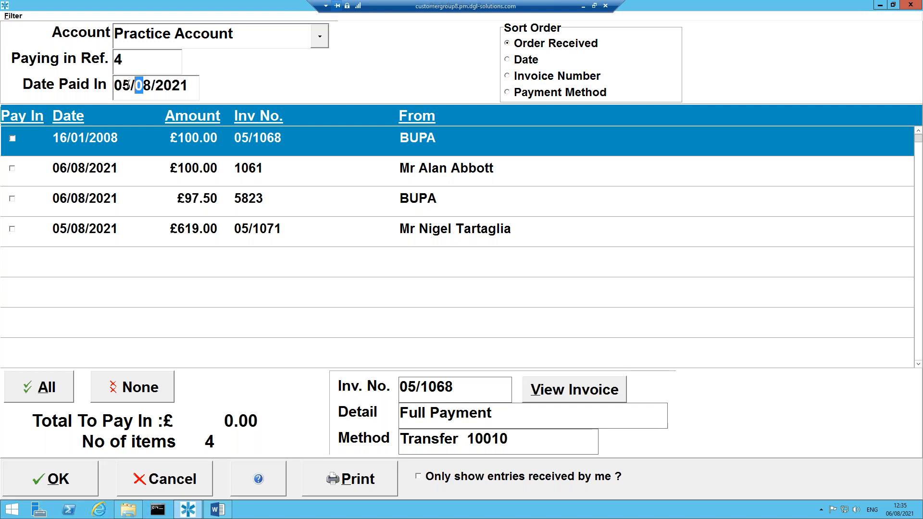
# Mark the £100.00 payment dated 06/08/2021 and the £619.00 payment for paying in, and submit them without printing the paying-in slip
pyautogui.click(13, 168)
pyautogui.click(10, 229)
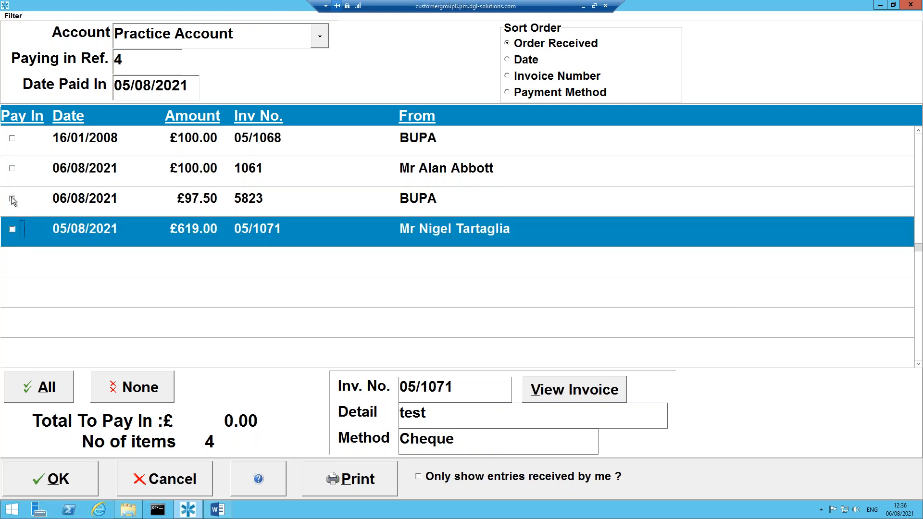
pyautogui.click(13, 170)
pyautogui.click(12, 168)
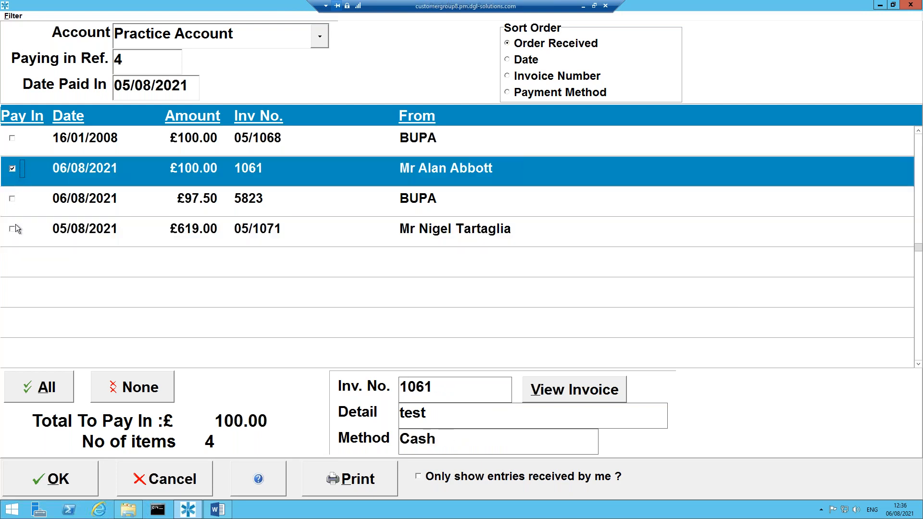
pyautogui.click(12, 229)
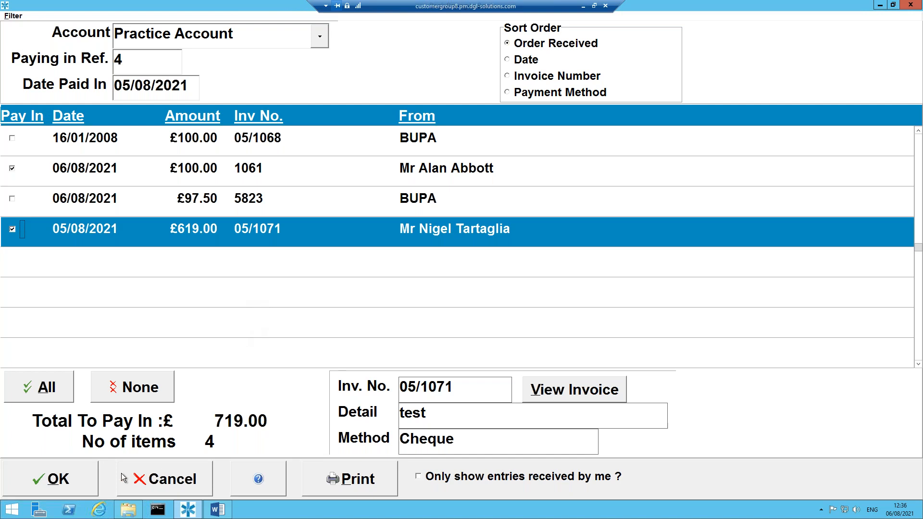
pyautogui.click(62, 483)
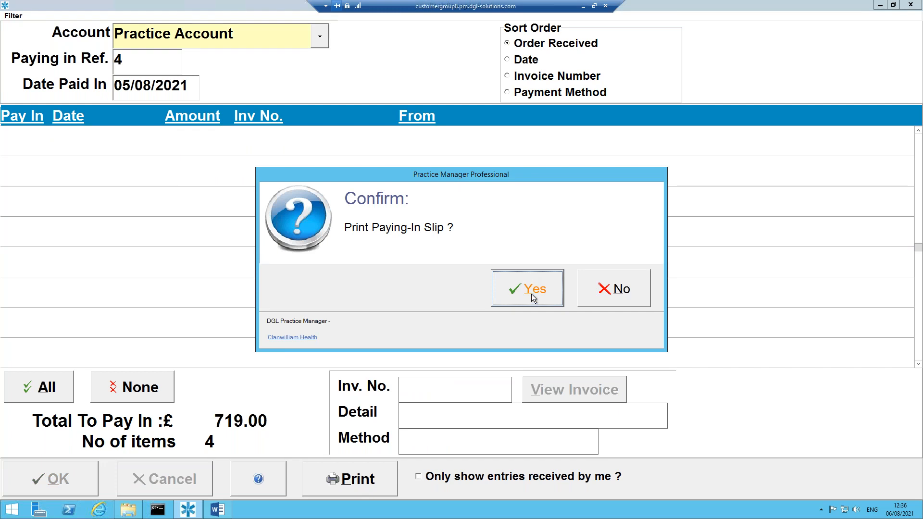
pyautogui.click(630, 284)
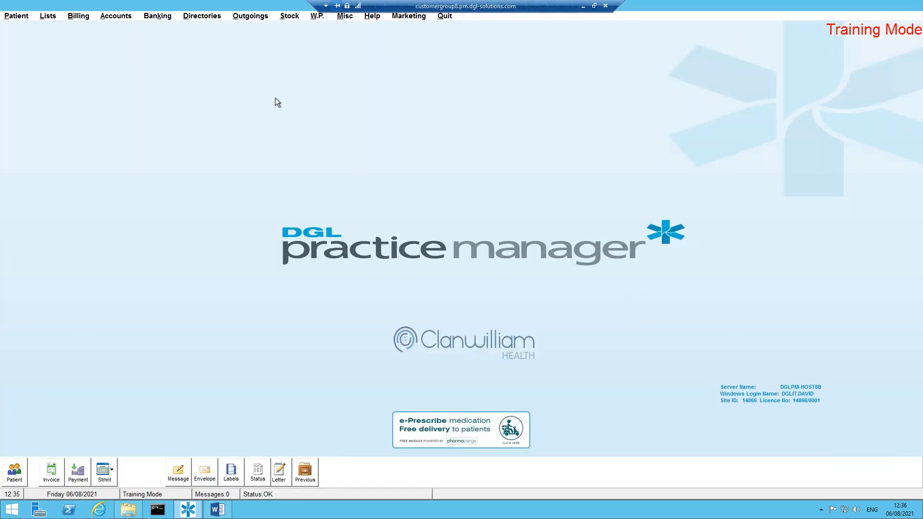
# Check the payments still listed in the paying in book and close it without paying anything in
pyautogui.click(151, 20)
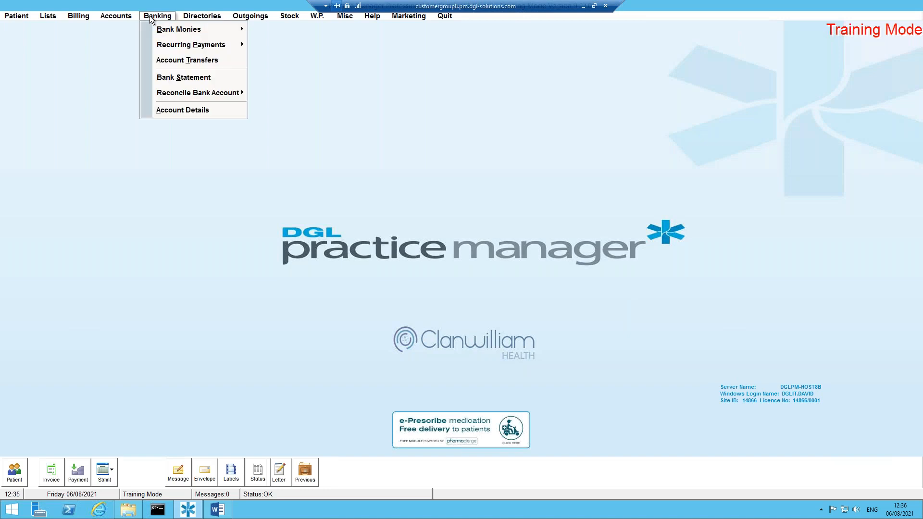
pyautogui.moveTo(200, 30)
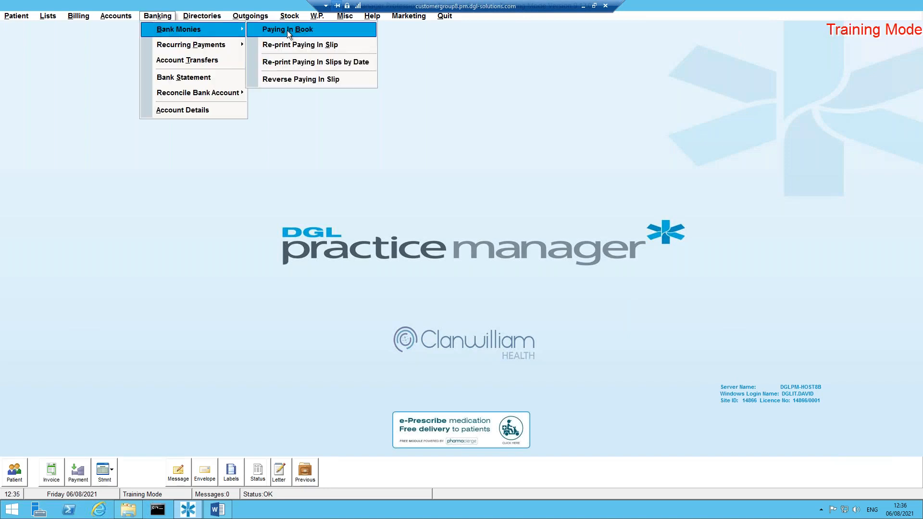
pyautogui.click(288, 30)
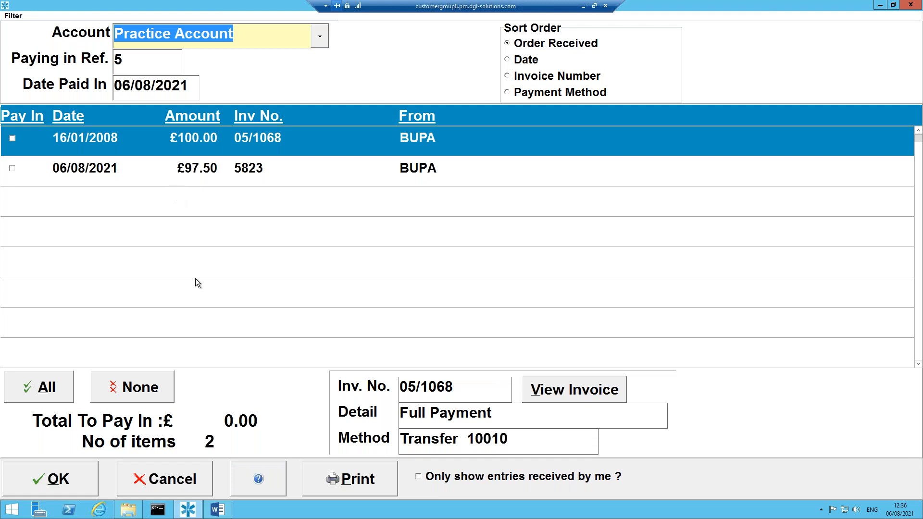
pyautogui.click(193, 483)
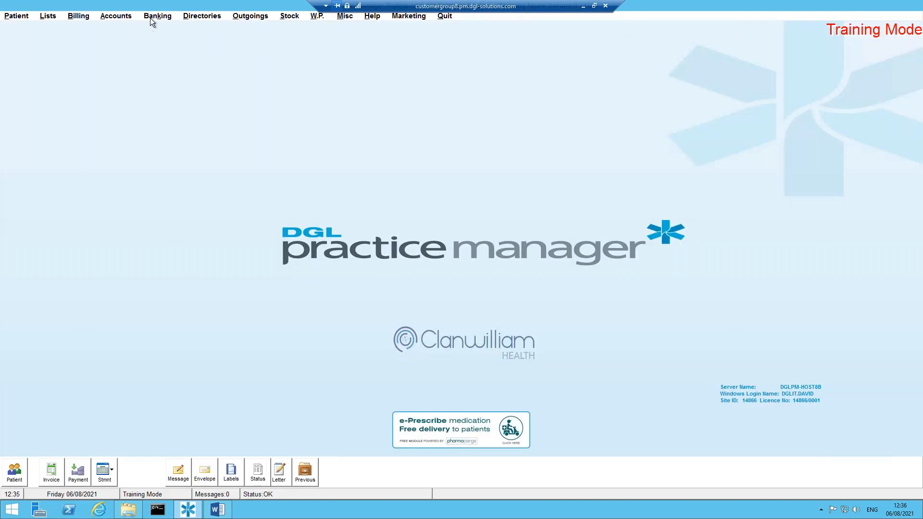
# Start reversing a paying in slip, choose Practice Account, and open the list of its paying in slips
pyautogui.click(152, 20)
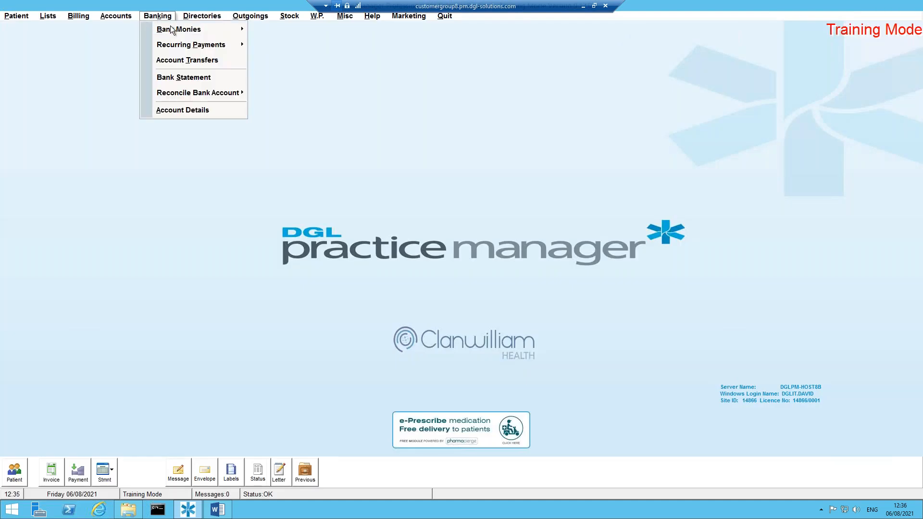
pyautogui.moveTo(178, 29)
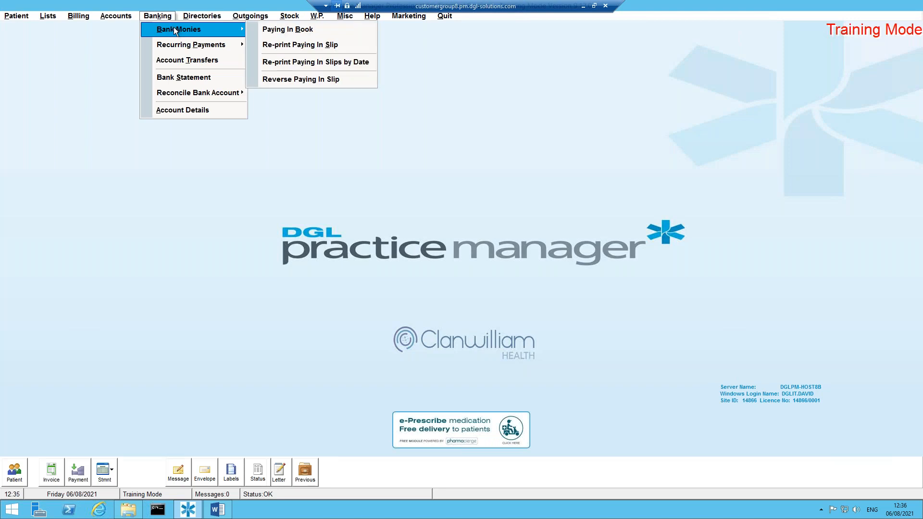
pyautogui.click(299, 80)
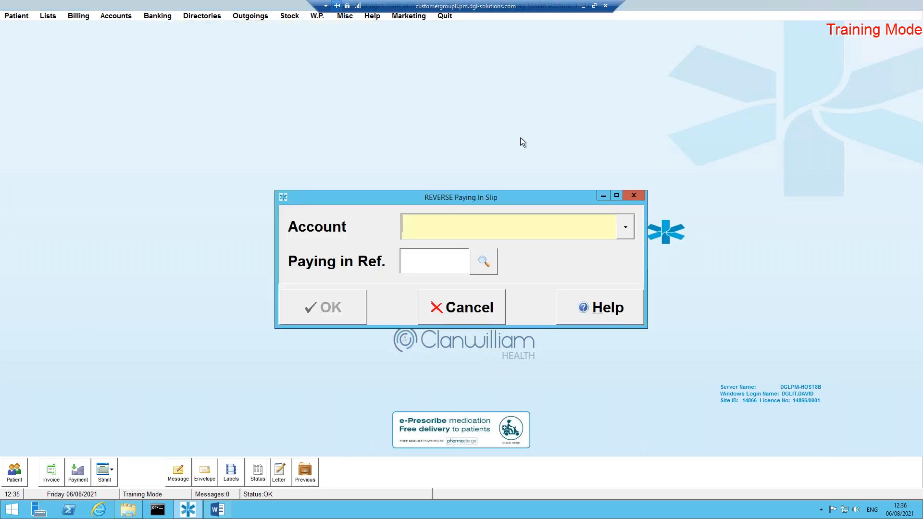
pyautogui.click(624, 229)
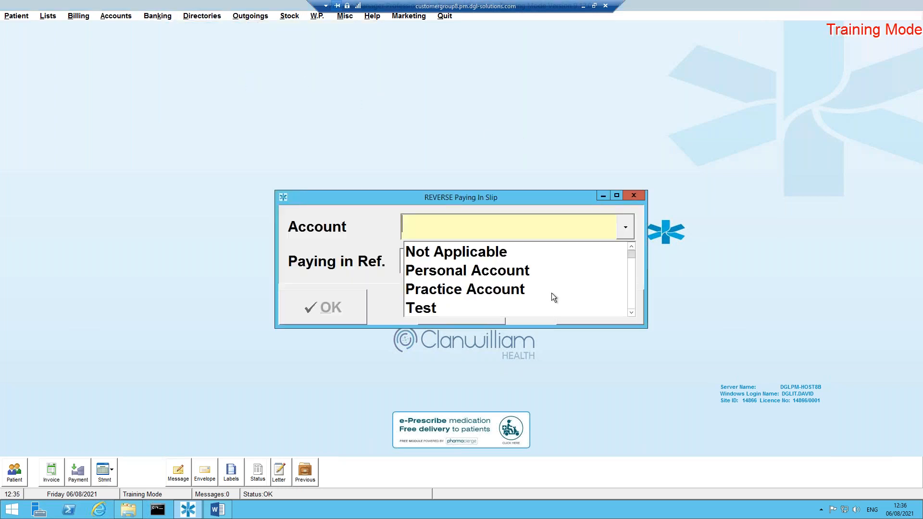
pyautogui.click(489, 289)
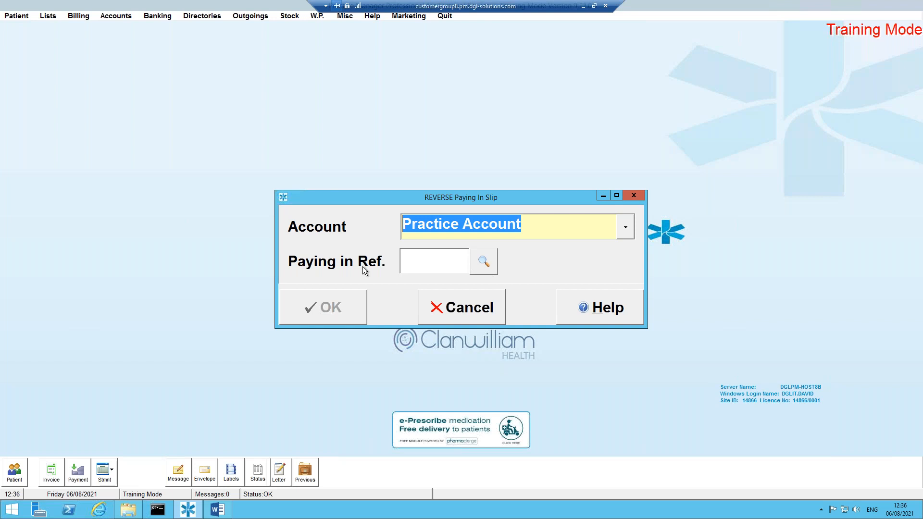
pyautogui.click(482, 261)
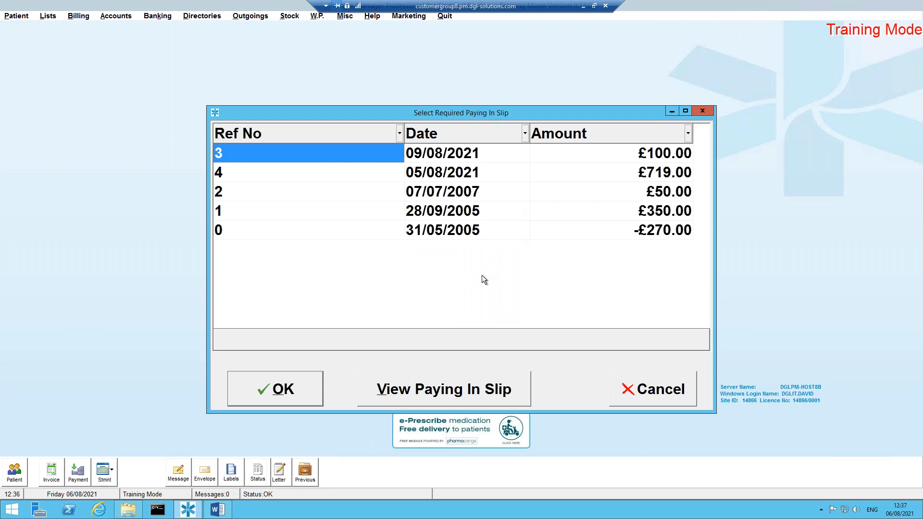
# View the contents of paying in slip ref 4, dated 05/08/2021, and return to the slip list
pyautogui.click(469, 155)
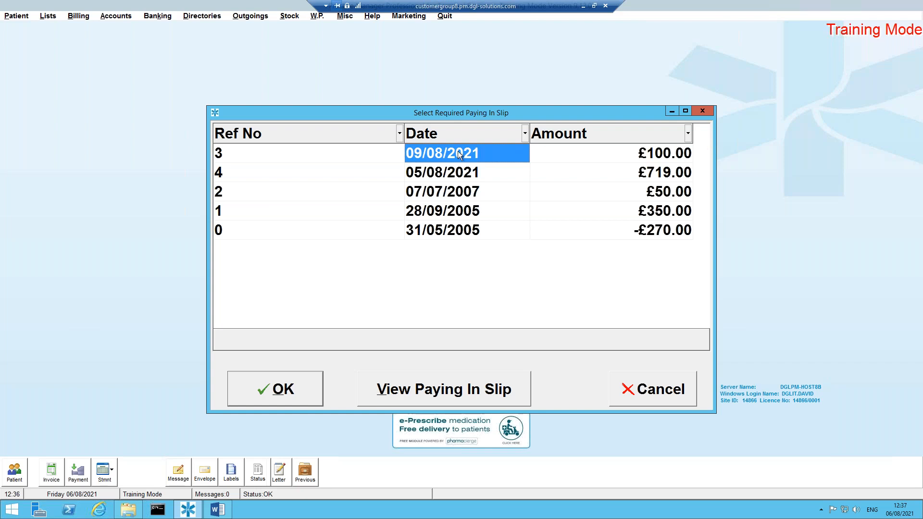
pyautogui.click(441, 172)
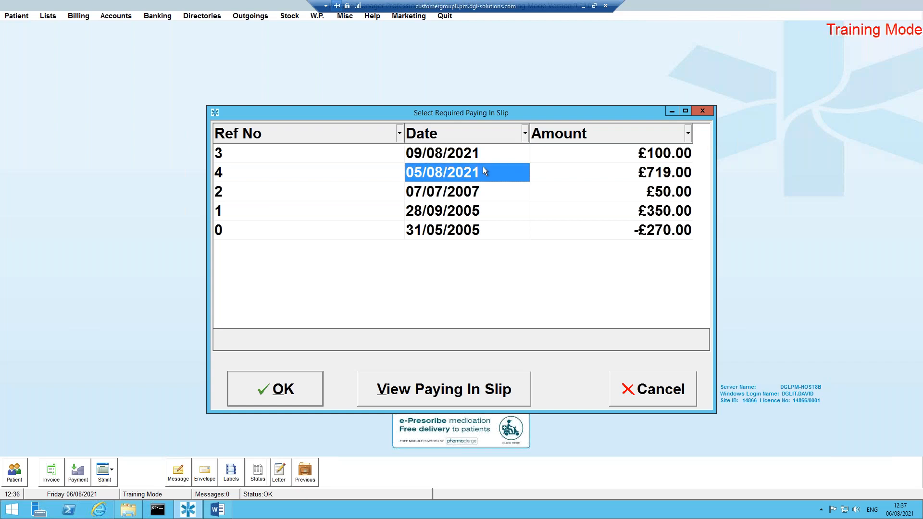
pyautogui.click(442, 392)
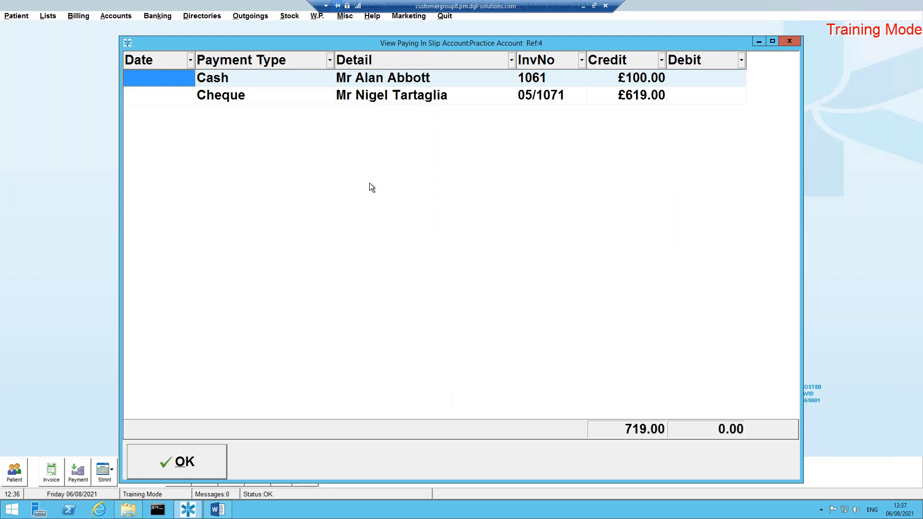
pyautogui.click(160, 457)
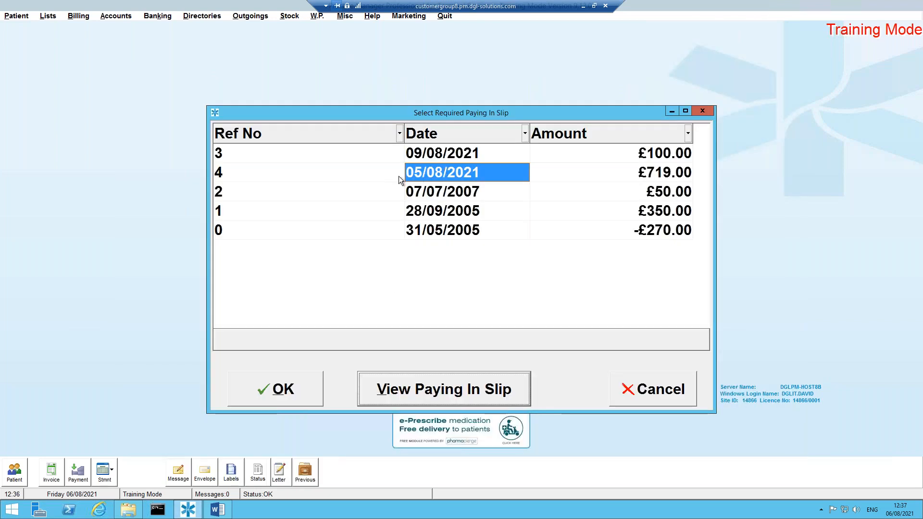
# Choose paying in slip ref 4 and reverse it for Practice Account
pyautogui.click(365, 170)
pyautogui.click(285, 389)
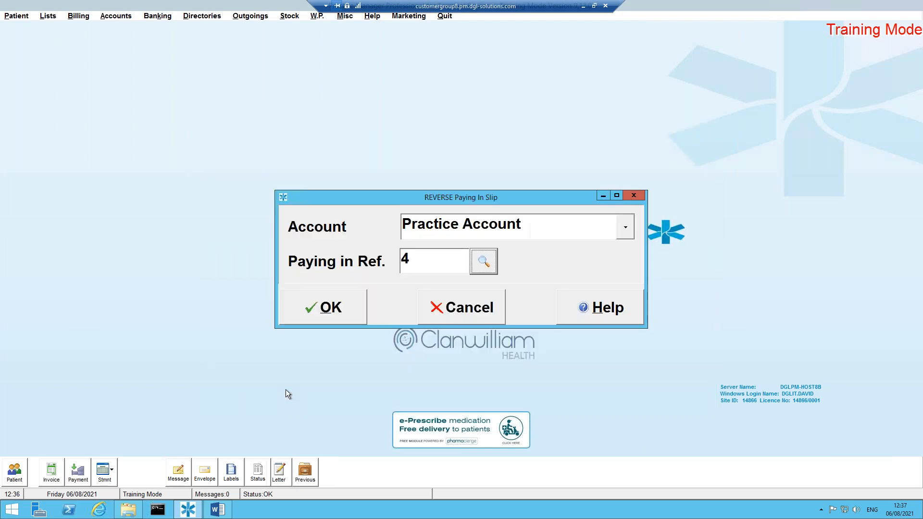
pyautogui.click(326, 309)
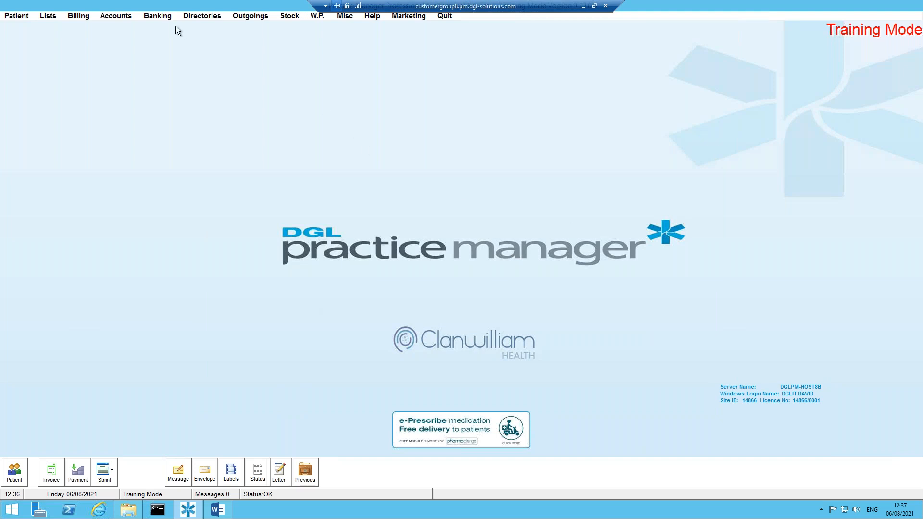
# Open the paying in book and set the date paid in to 07/08/2021 for Practice Account
pyautogui.click(163, 17)
pyautogui.moveTo(202, 29)
pyautogui.click(287, 30)
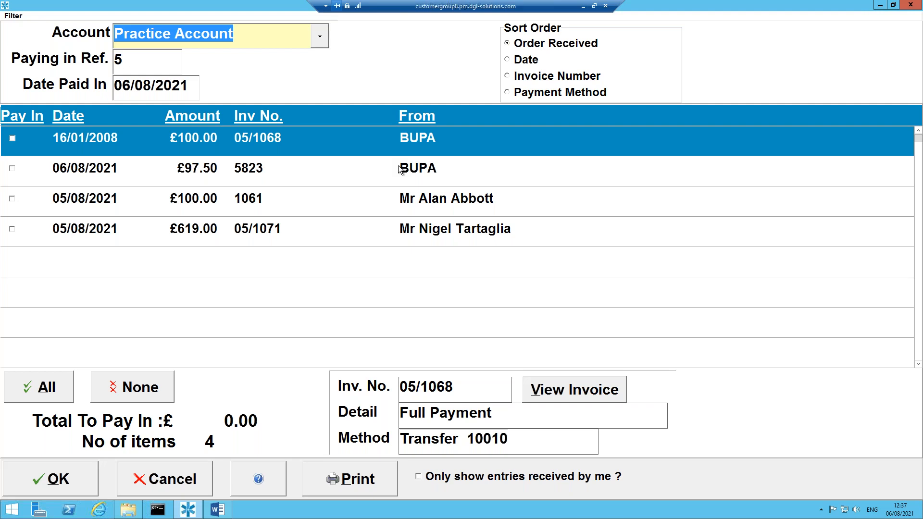
pyautogui.click(121, 87)
pyautogui.write('07')
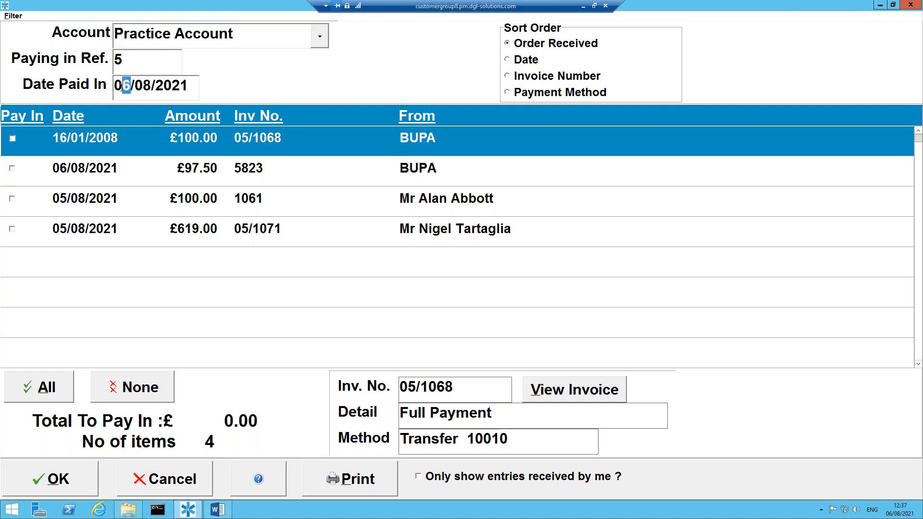
# Mark the £97.50 payment and the £100.00 and £619.00 payments dated 05/08/2021 for paying in, and submit them without printing the slip
pyautogui.click(12, 169)
pyautogui.click(13, 199)
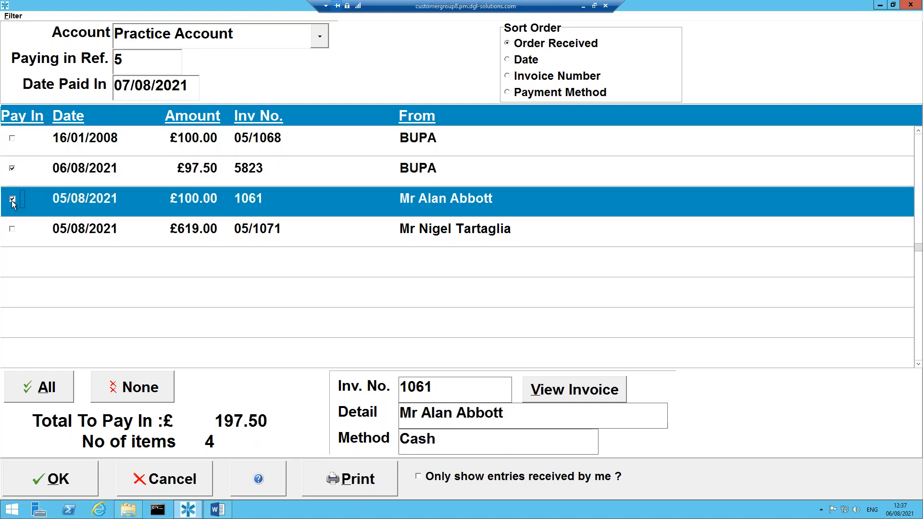
pyautogui.click(12, 230)
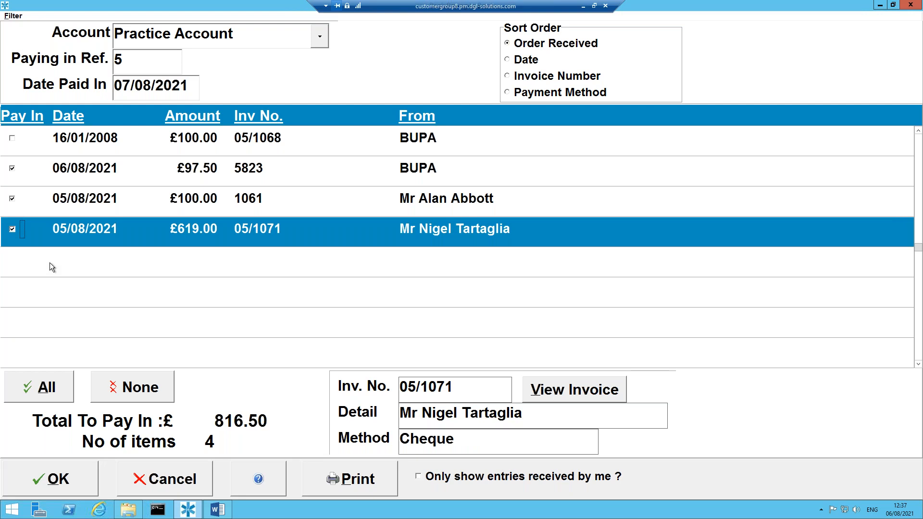
pyautogui.click(67, 478)
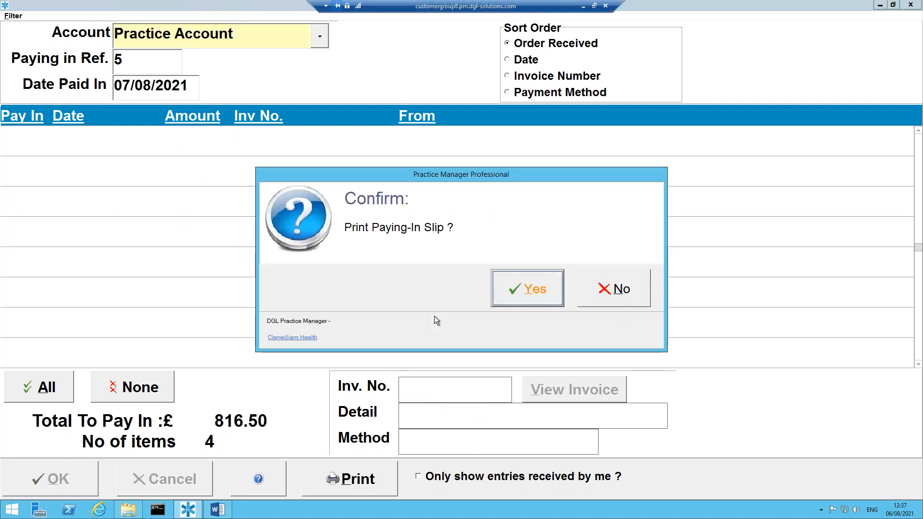
pyautogui.click(605, 286)
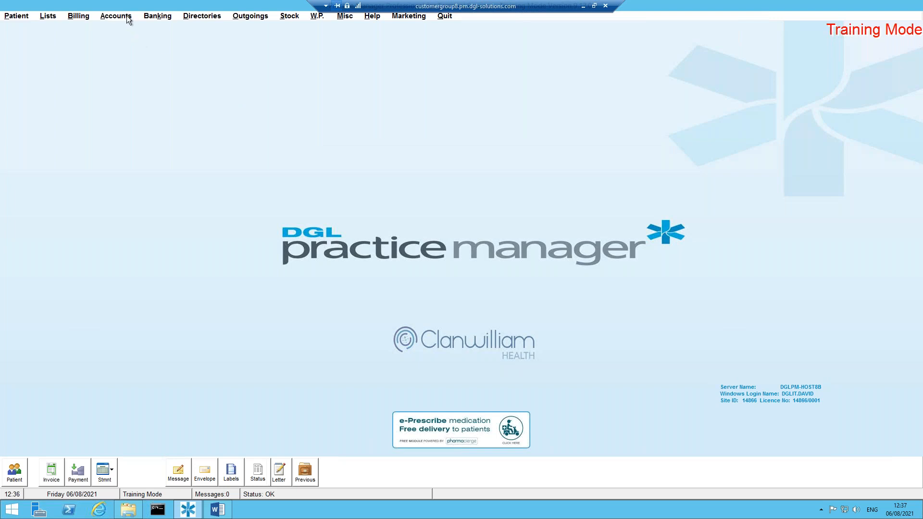
# Start re-printing a paying in slip, choose Practice Account, and open its list of slips
pyautogui.click(161, 17)
pyautogui.moveTo(179, 29)
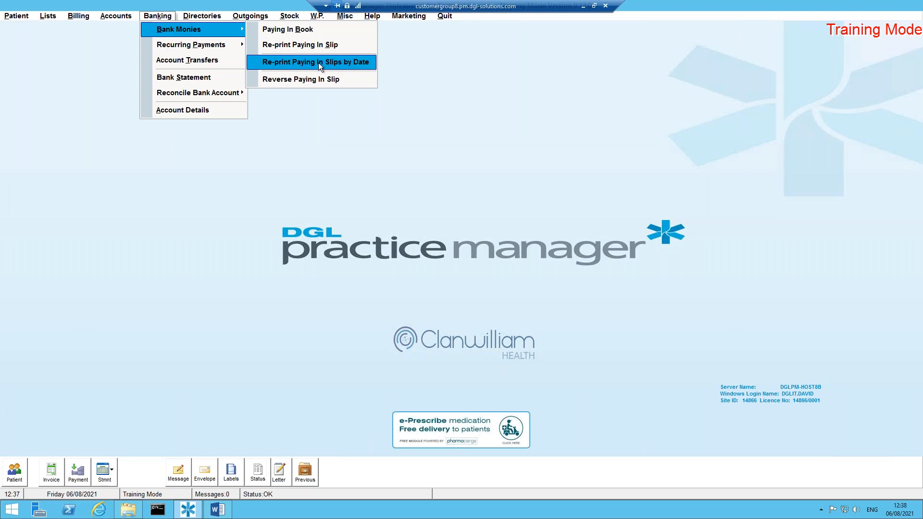
pyautogui.click(320, 48)
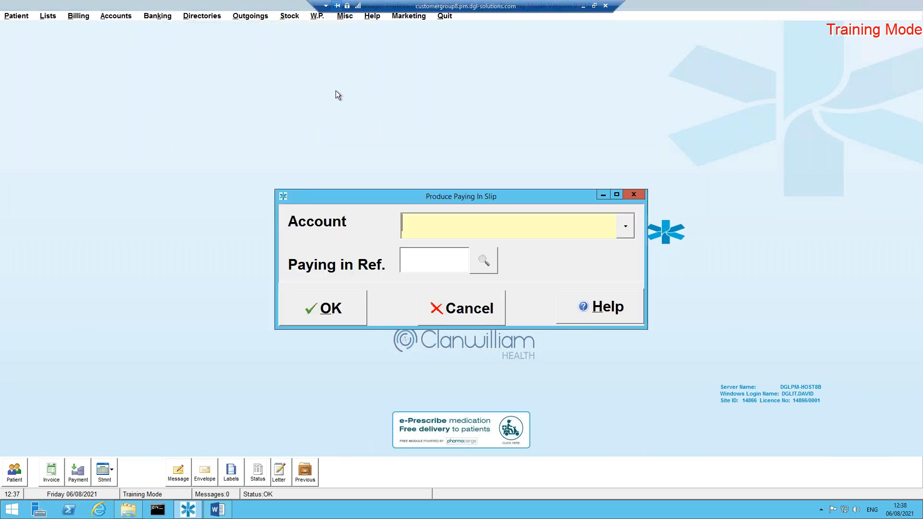
pyautogui.click(625, 227)
pyautogui.click(510, 288)
pyautogui.click(483, 260)
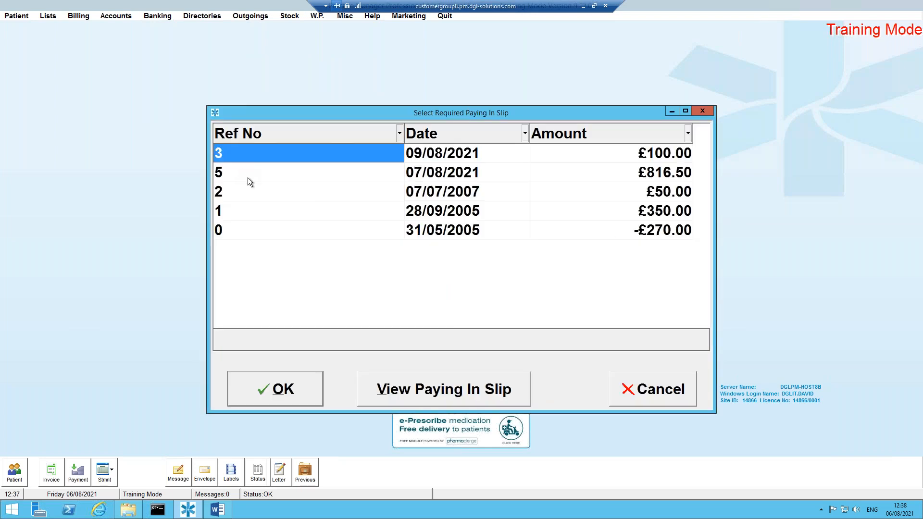
# View the contents of paying in slips ref 1 and ref 2, returning to the slip list after each
pyautogui.click(247, 176)
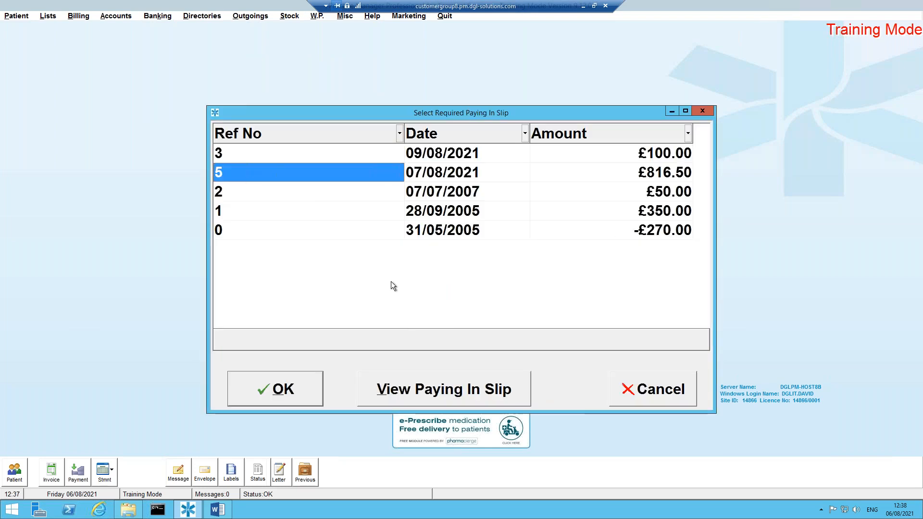
pyautogui.click(316, 217)
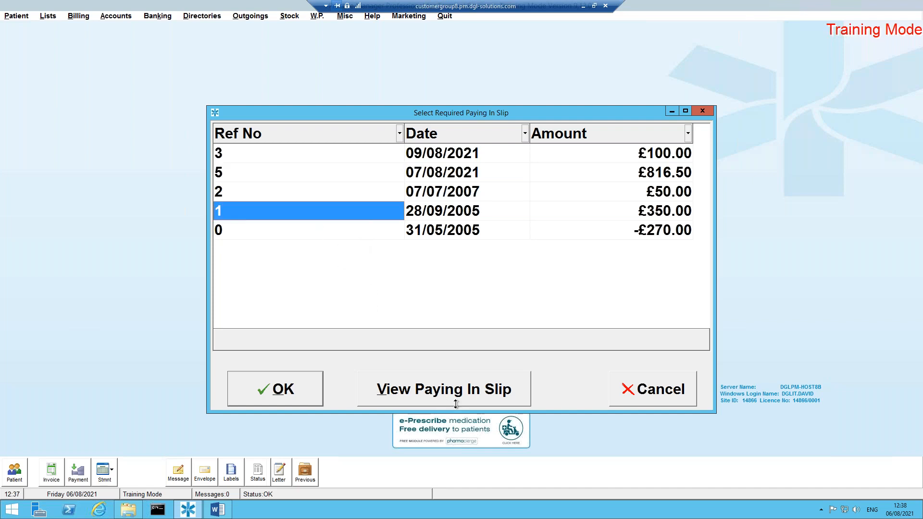
pyautogui.click(455, 403)
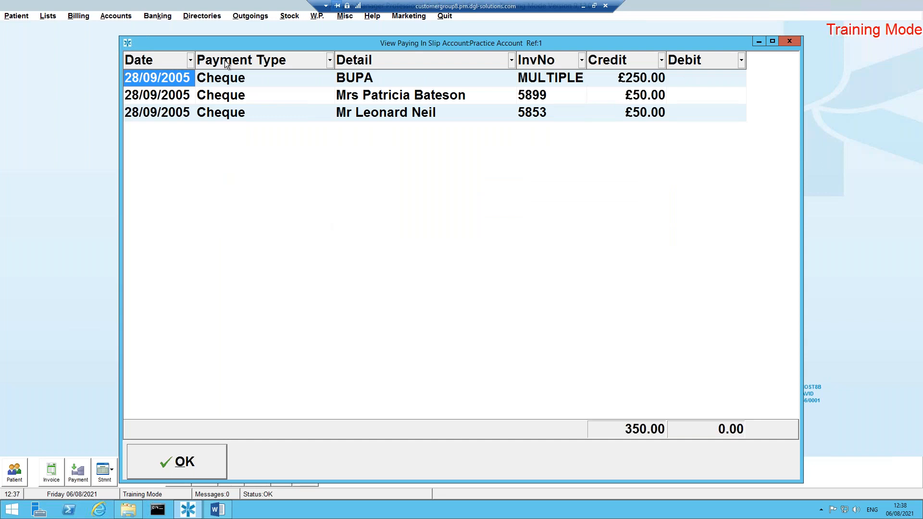
pyautogui.click(214, 462)
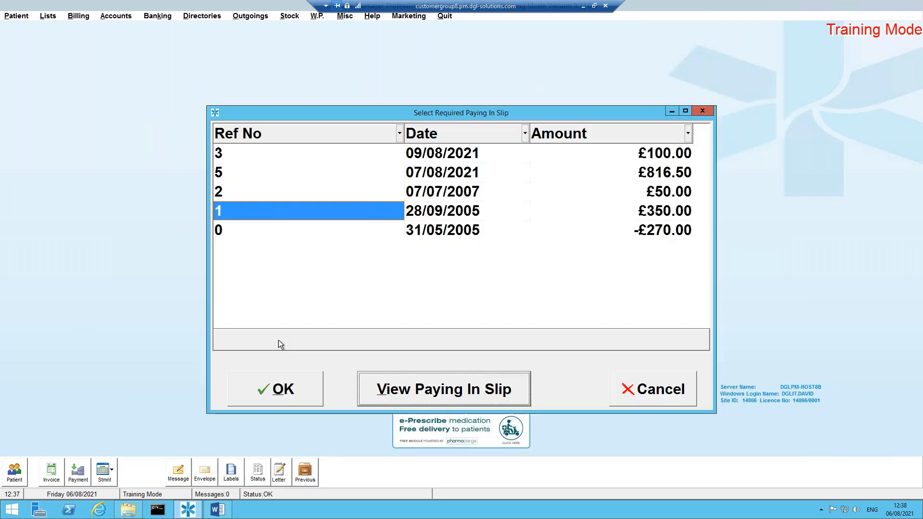
pyautogui.click(269, 192)
pyautogui.click(428, 390)
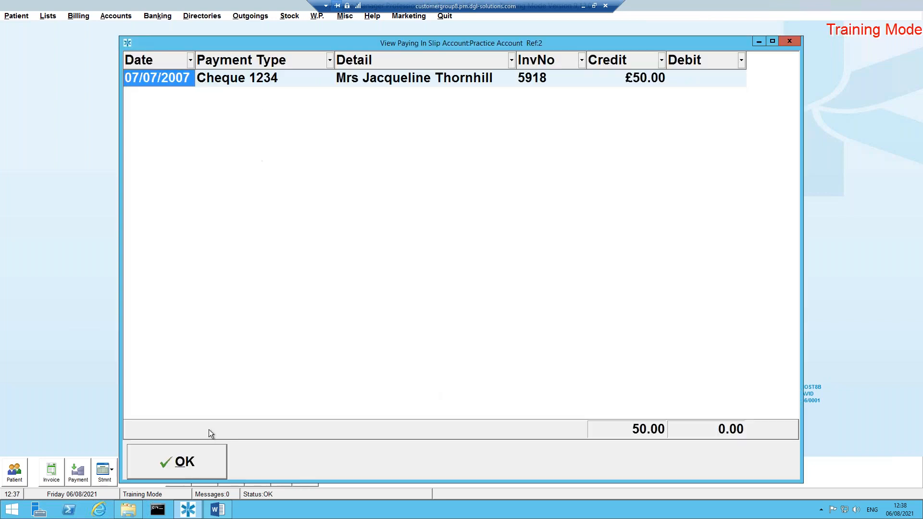
pyautogui.click(204, 464)
# View paying in slip ref 5, choose it for re-printing, and cancel without producing the slip
pyautogui.click(290, 172)
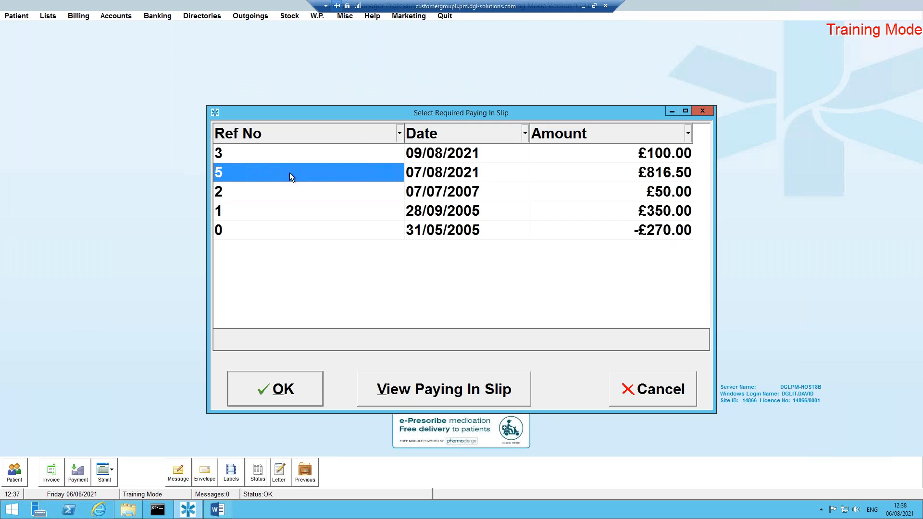
pyautogui.click(445, 379)
pyautogui.click(169, 463)
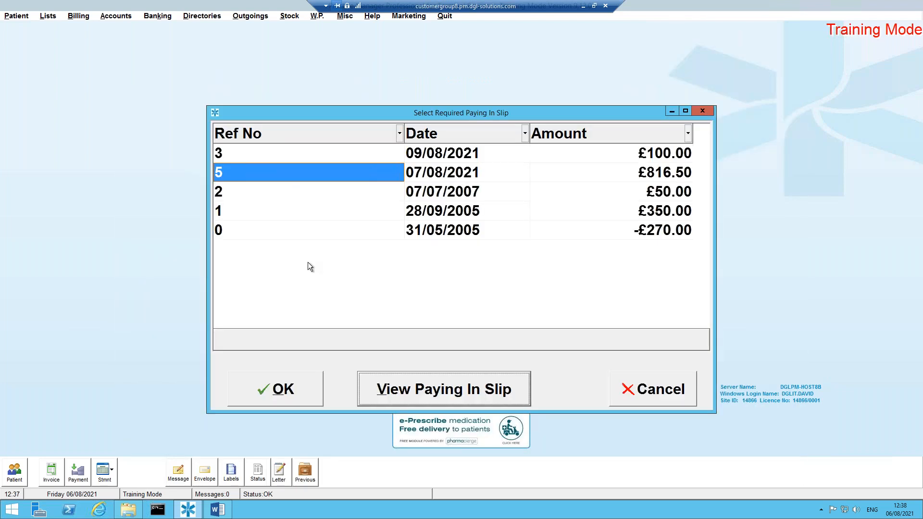
pyautogui.click(295, 394)
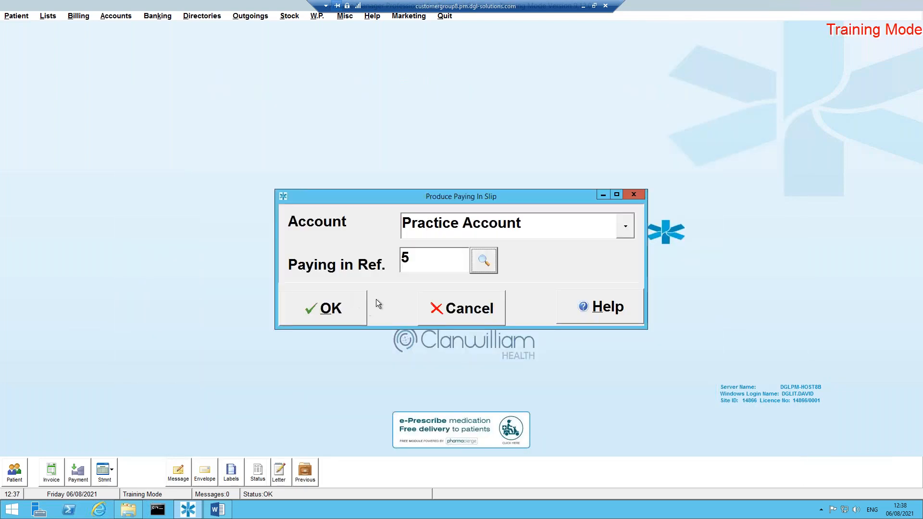
pyautogui.click(471, 311)
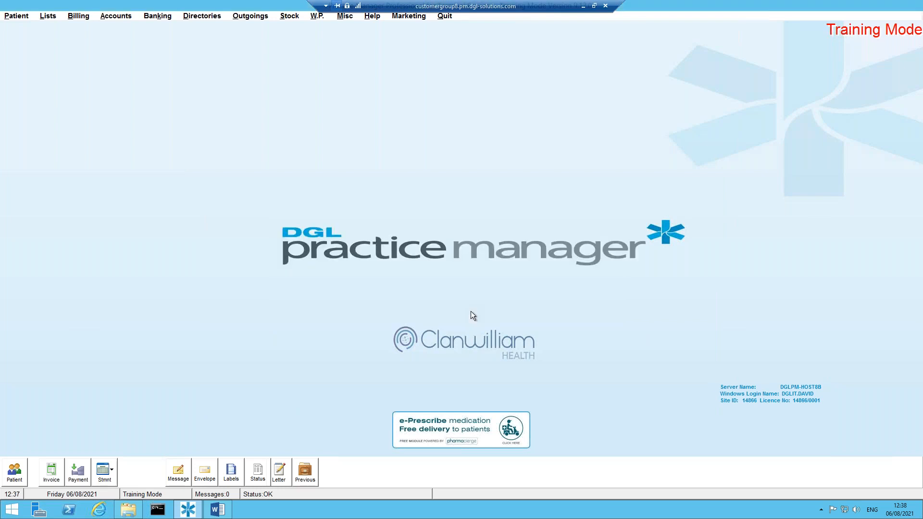
pyautogui.click(168, 20)
pyautogui.click(361, 112)
# Open the payment methods look-up table among the accounts look-up tables
pyautogui.click(349, 17)
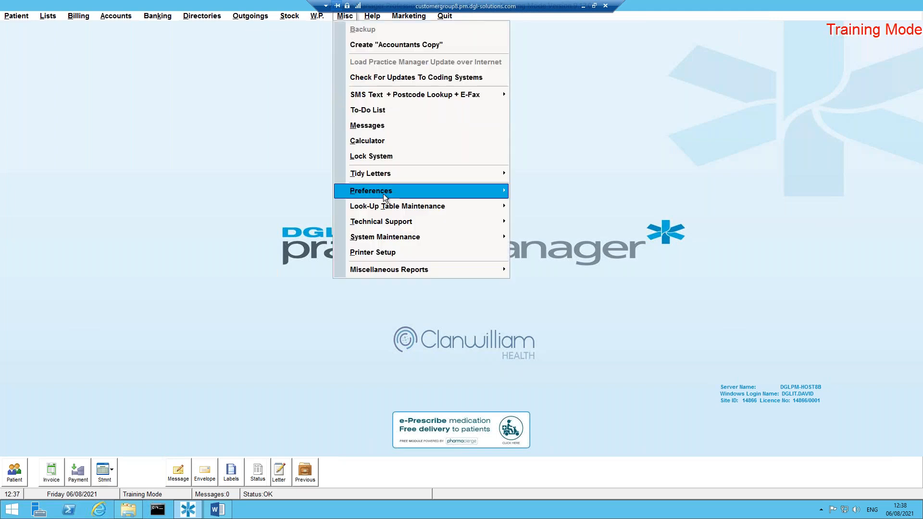
pyautogui.moveTo(385, 198)
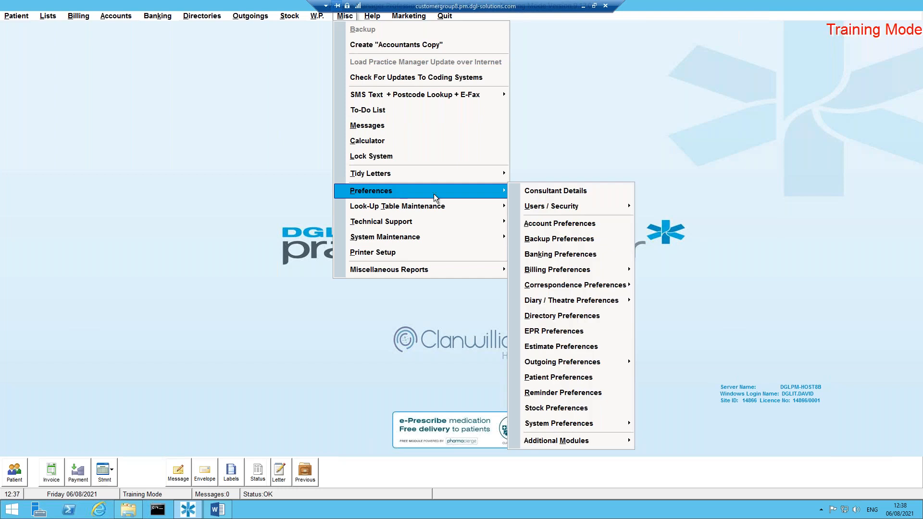
pyautogui.moveTo(571, 273)
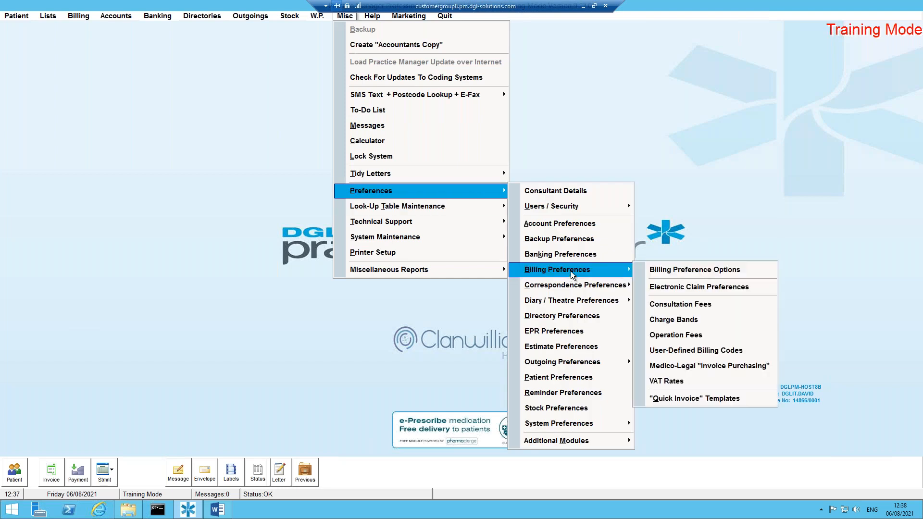
pyautogui.moveTo(422, 207)
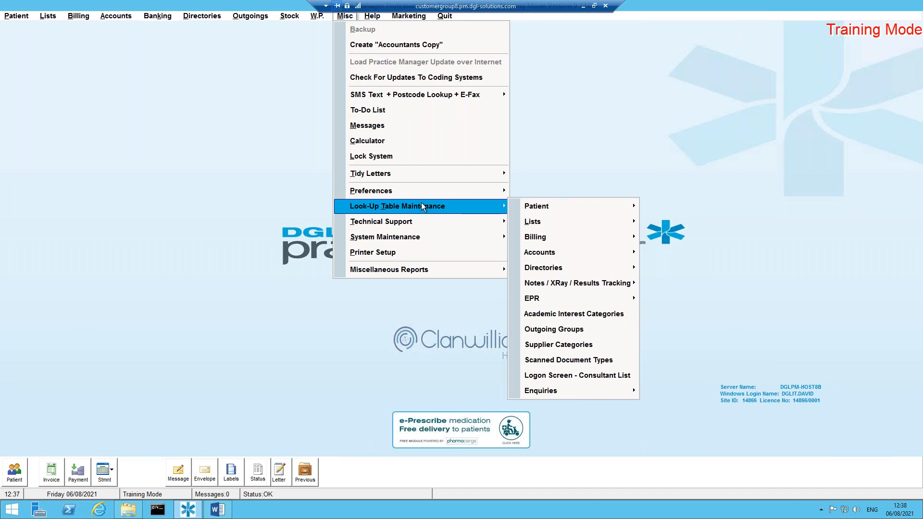
pyautogui.moveTo(576, 253)
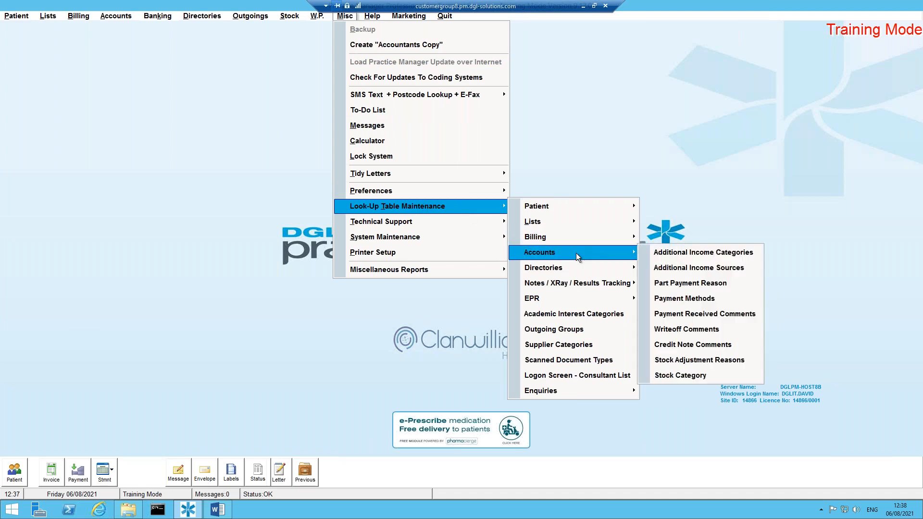
pyautogui.click(679, 298)
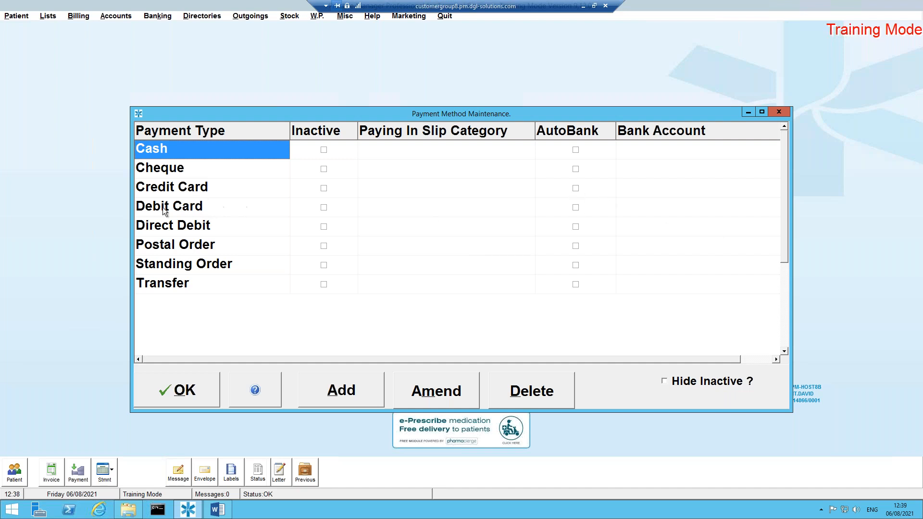
# Turn on AutoBank for the Direct Debit payment type with Practice Account as its bank account, and save the payment methods
pyautogui.click(575, 226)
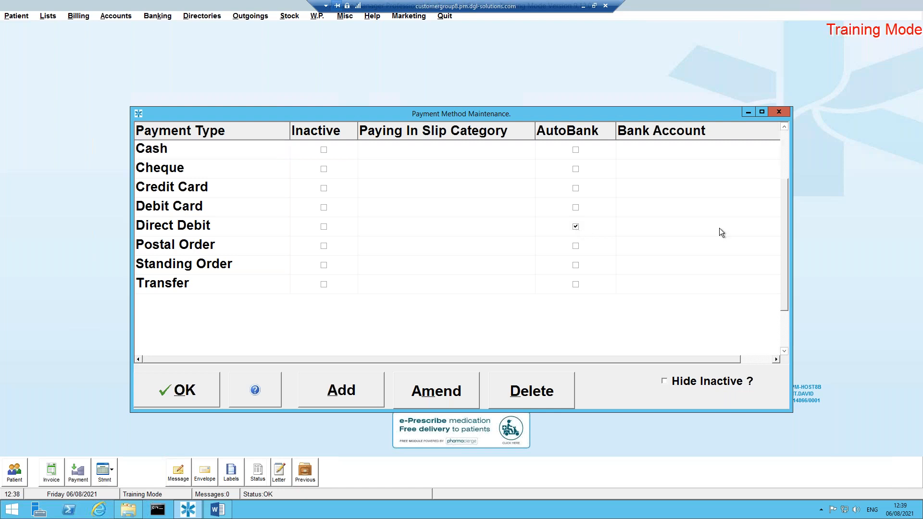
pyautogui.click(719, 228)
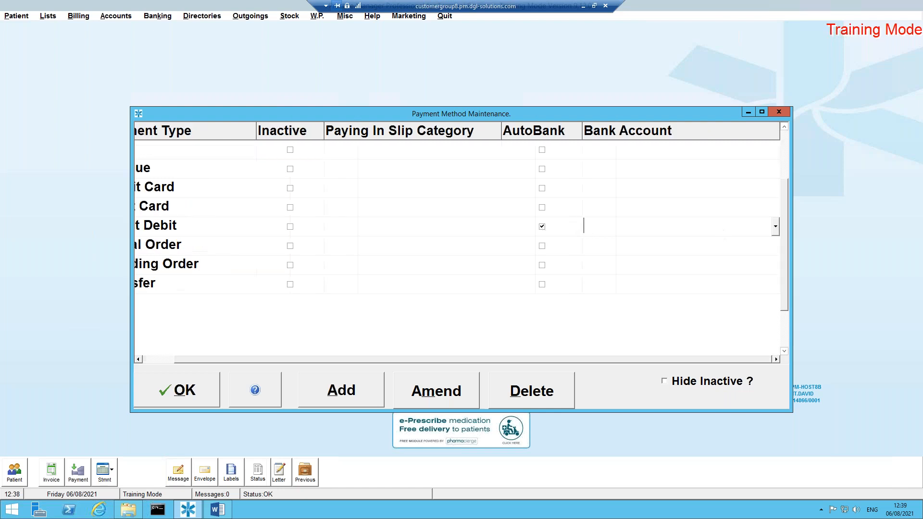
pyautogui.click(776, 229)
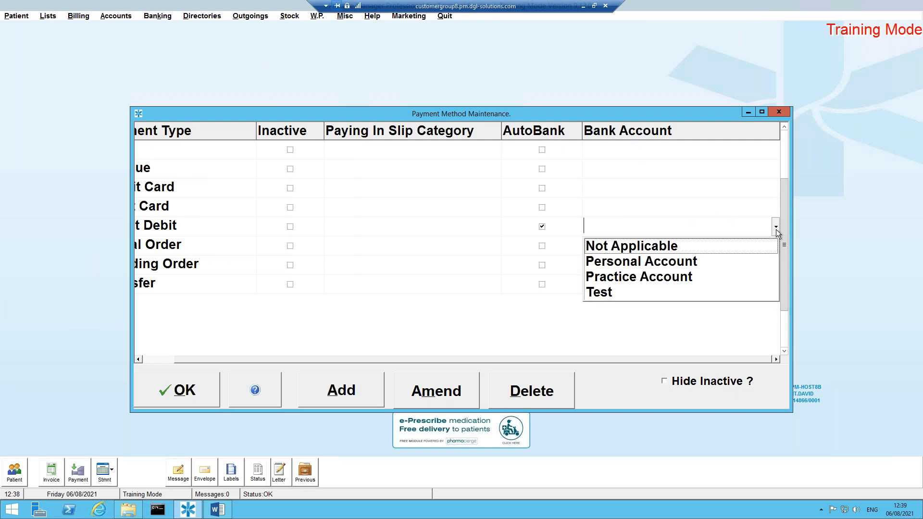
pyautogui.click(639, 277)
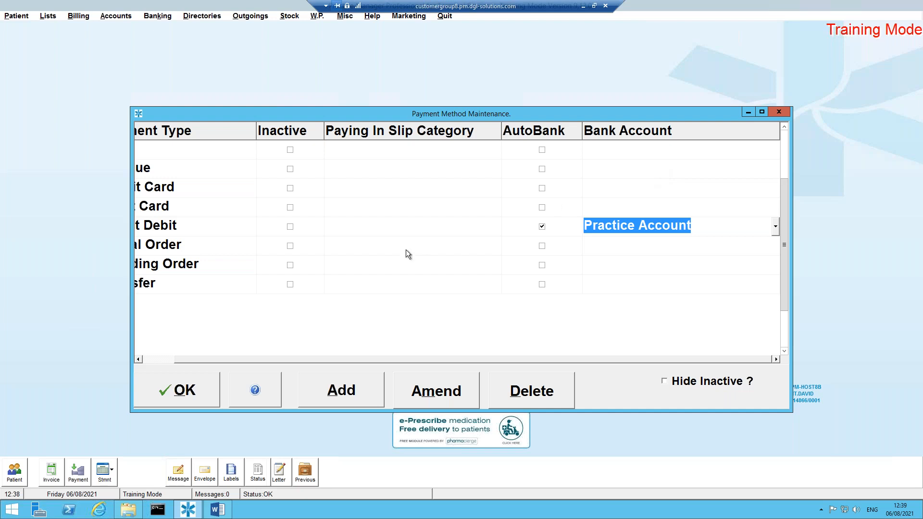
pyautogui.click(187, 396)
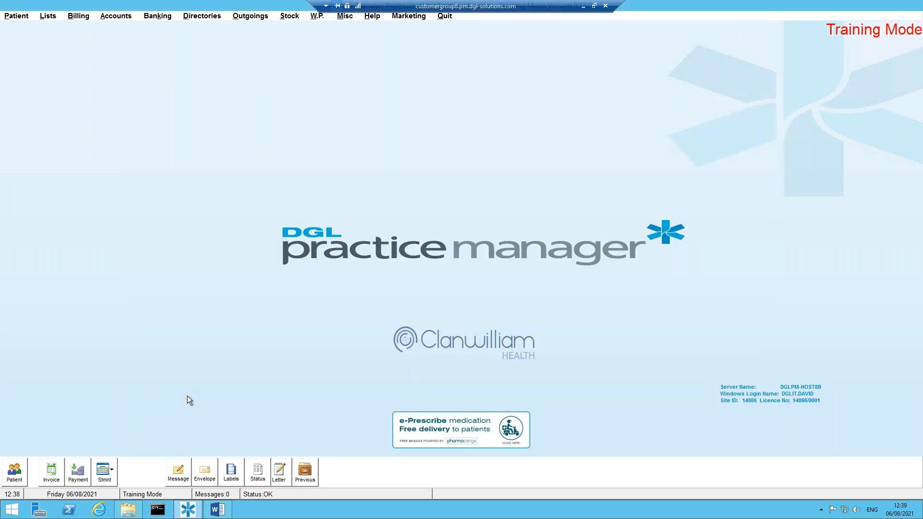
# Show the bank statement for Practice Account from 01/01/2021, leaving the end date blank
pyautogui.click(157, 16)
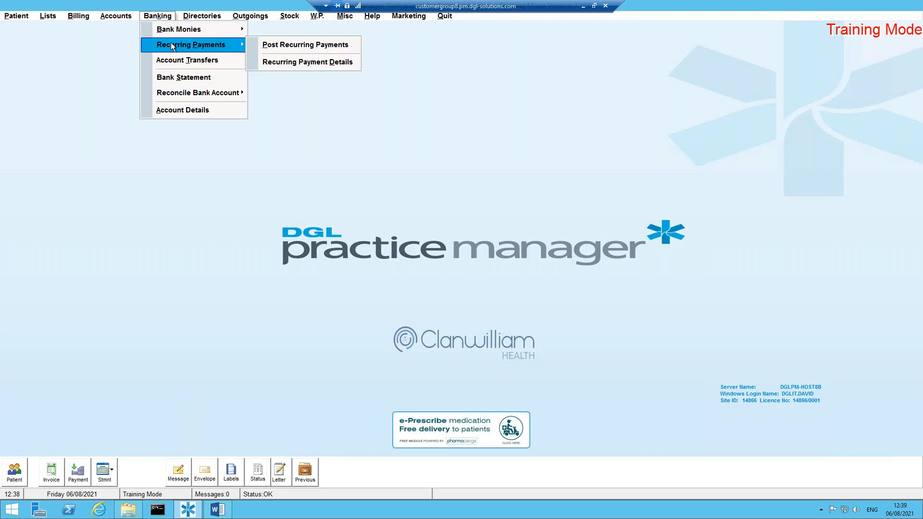
pyautogui.click(182, 80)
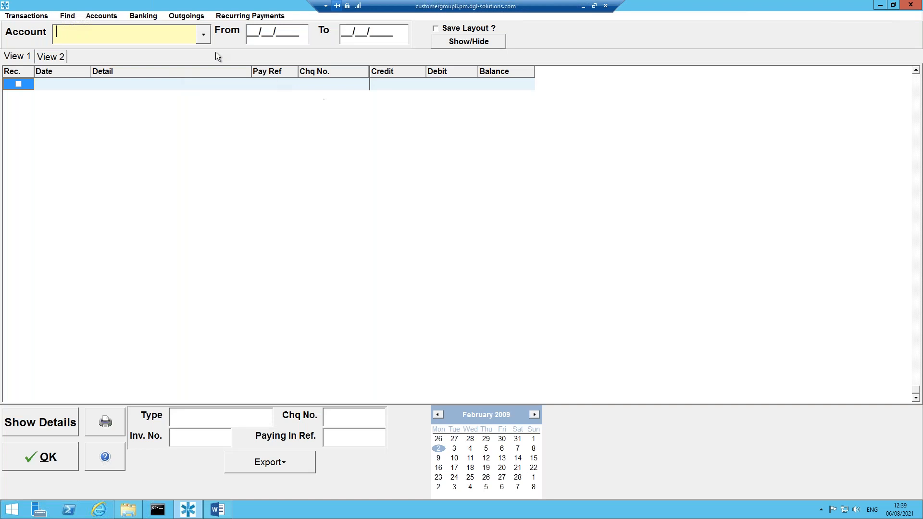
pyautogui.click(203, 37)
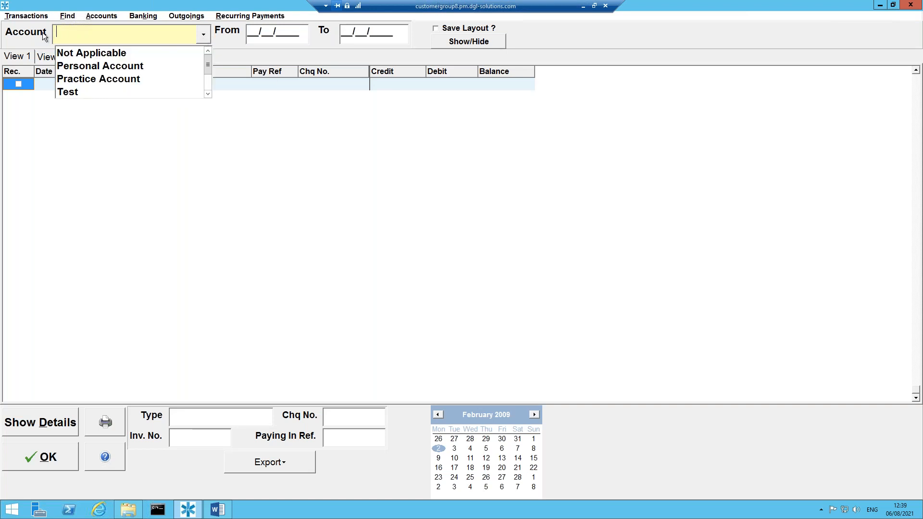
pyautogui.click(114, 79)
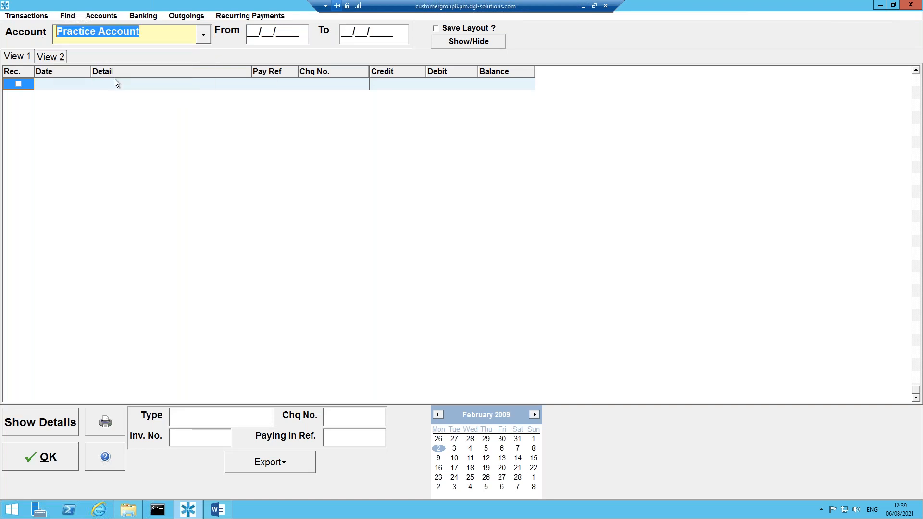
pyautogui.click(249, 31)
pyautogui.write('01/01/2021')
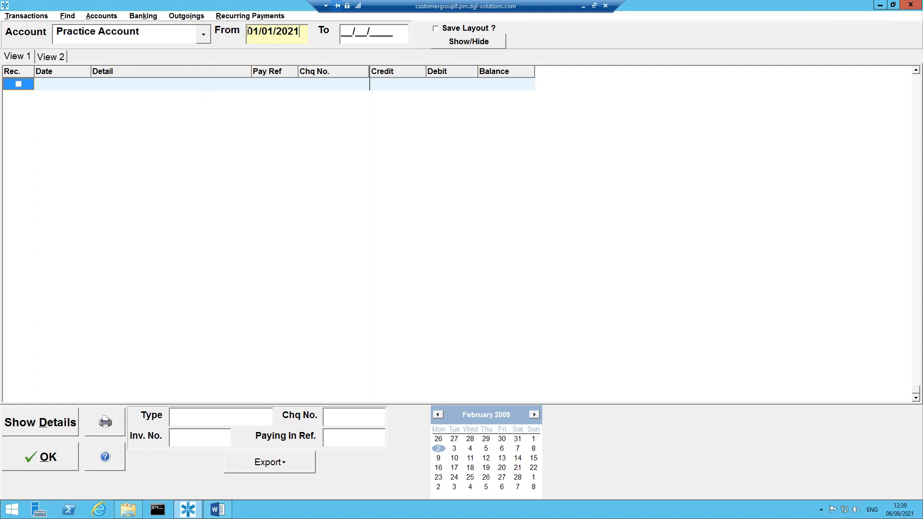
pyautogui.press('Tab')
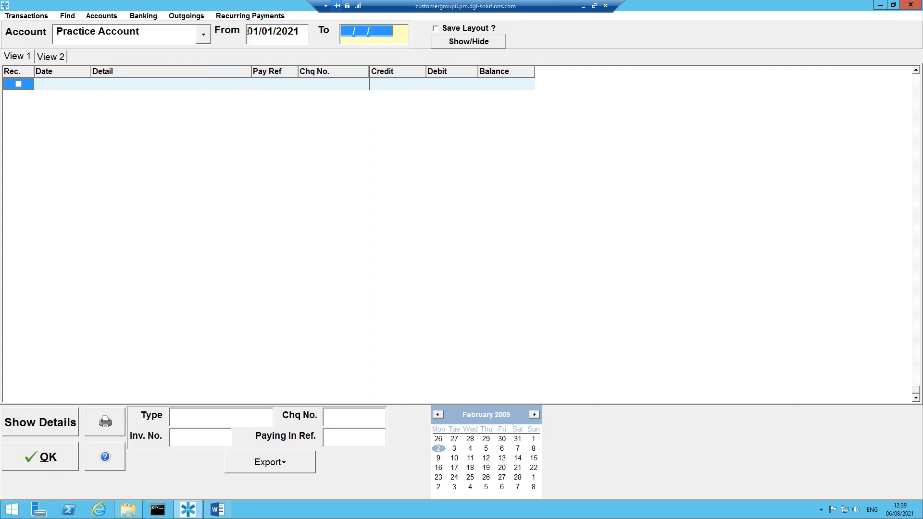
pyautogui.press('Tab')
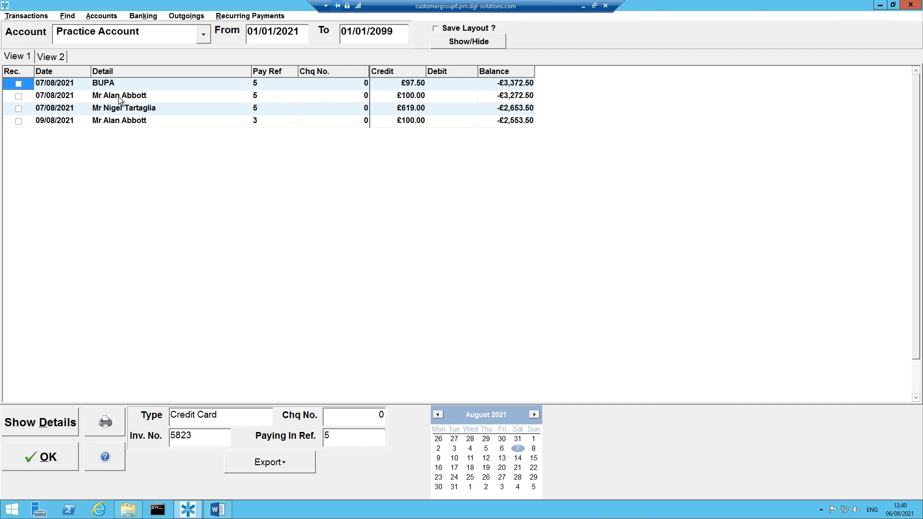
# View the invoice and payment details behind the £100.00 credit dated 07/08/2021, mark that credit as reconciled, and close the statement
pyautogui.click(149, 95)
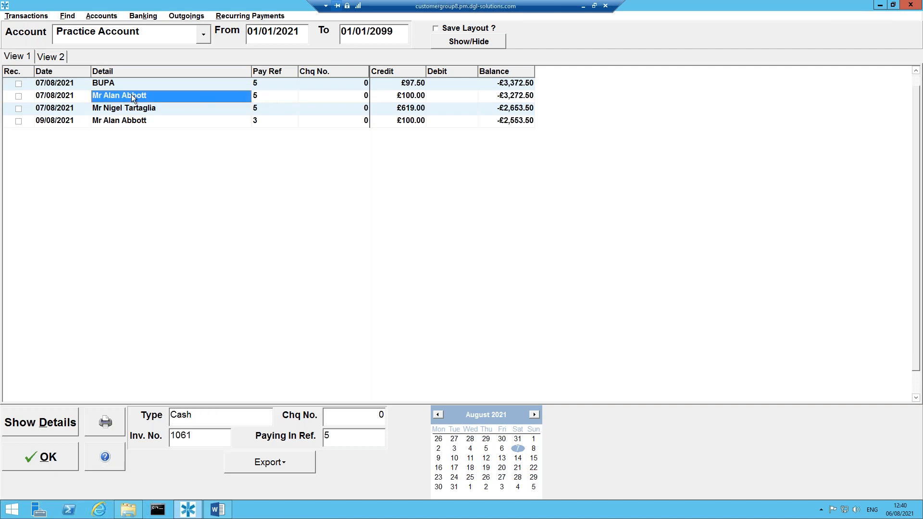
pyautogui.click(38, 420)
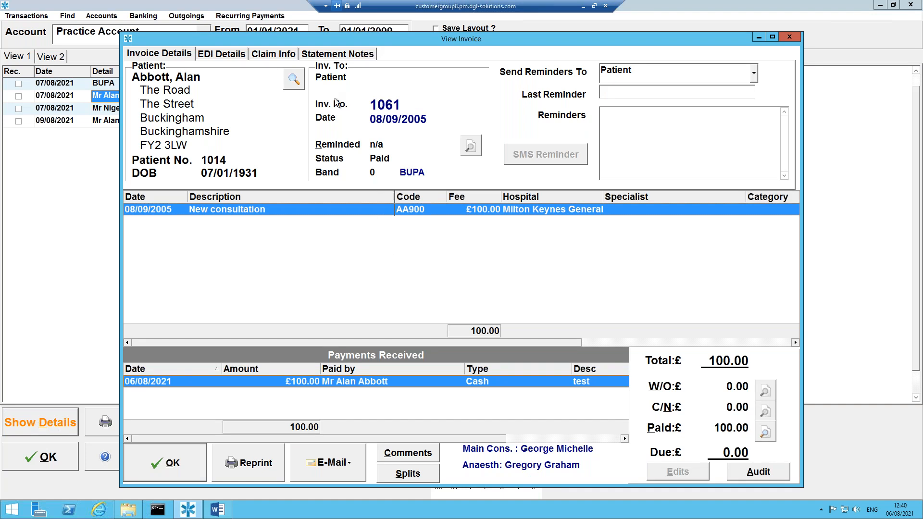
pyautogui.click(765, 434)
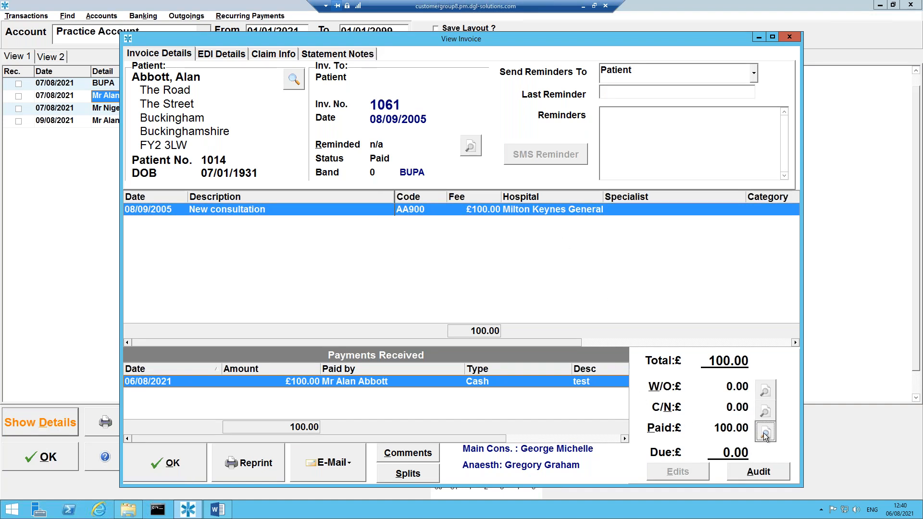
pyautogui.click(477, 452)
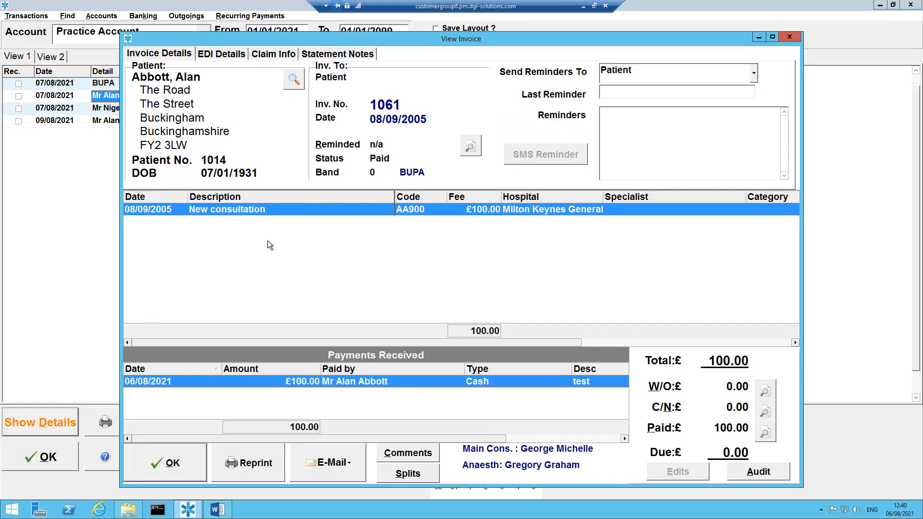
pyautogui.click(178, 474)
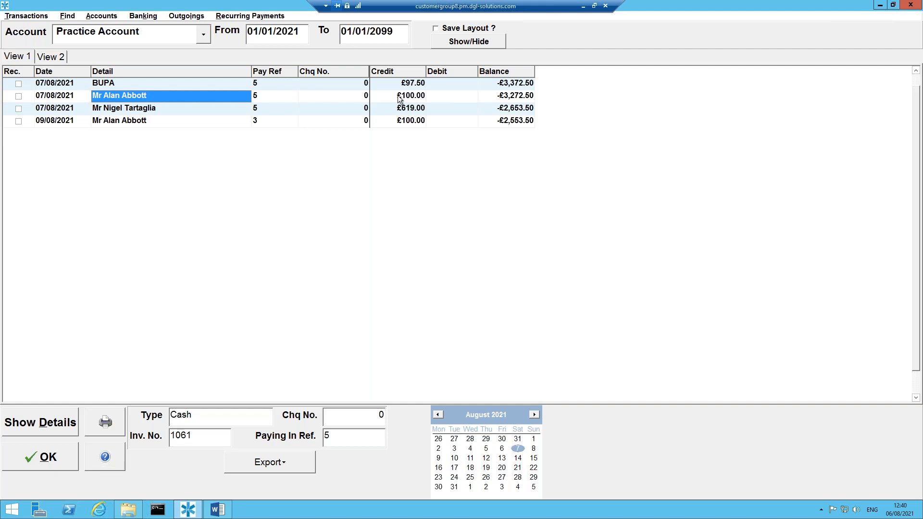
pyautogui.click(19, 95)
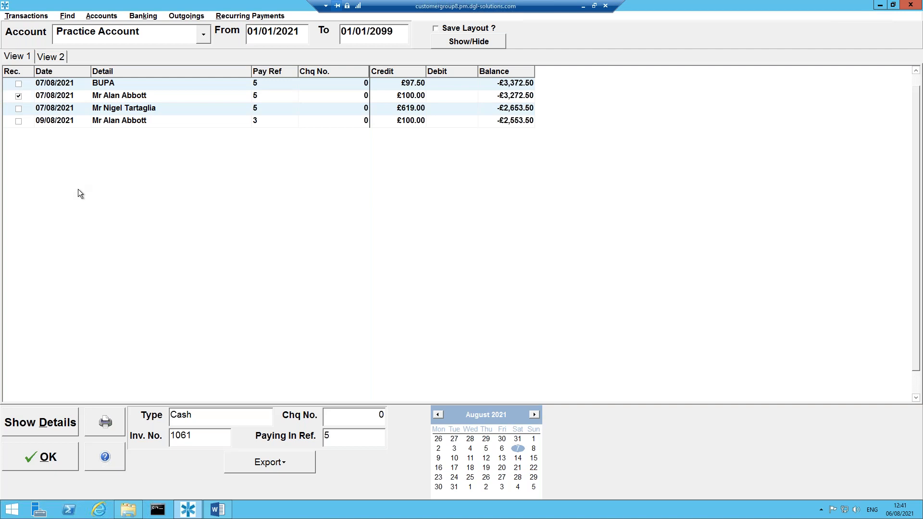
pyautogui.click(49, 457)
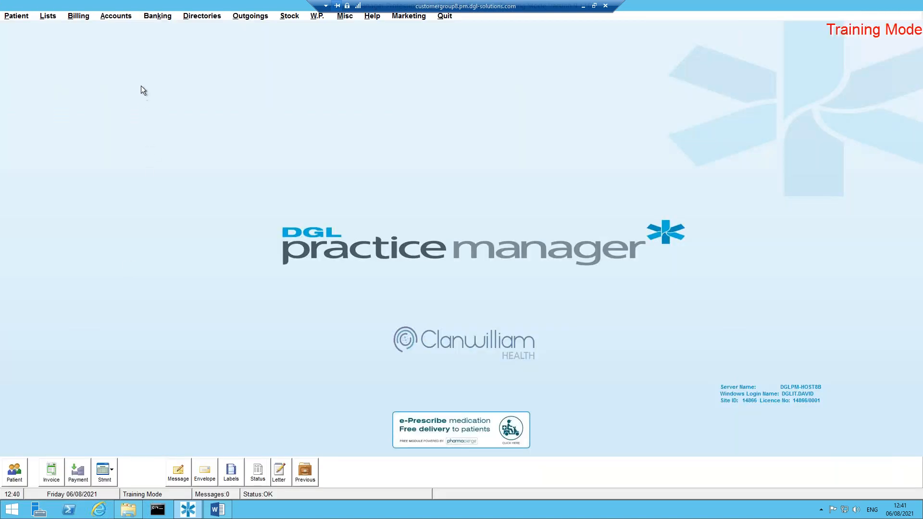
# Start a bank account reconciliation with Method 1 and choose Practice Account as the account to reconcile
pyautogui.click(111, 18)
pyautogui.moveTo(155, 17)
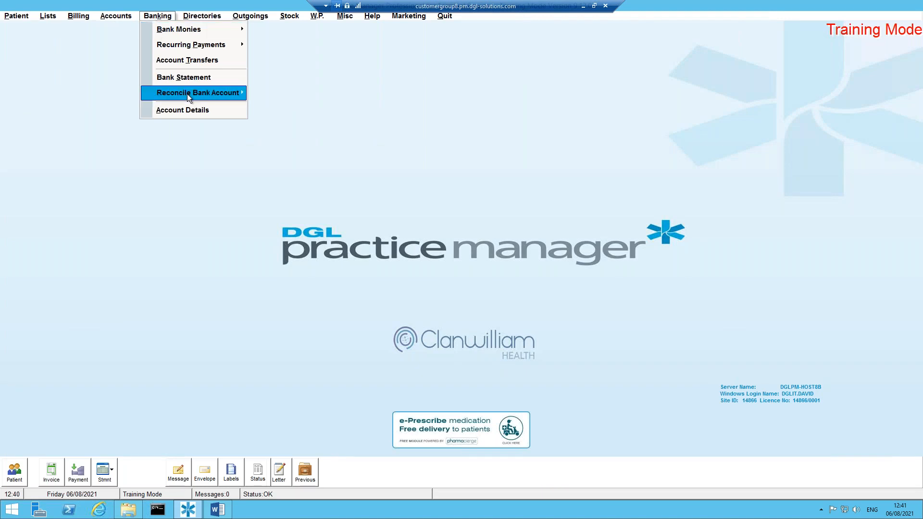
pyautogui.moveTo(187, 94)
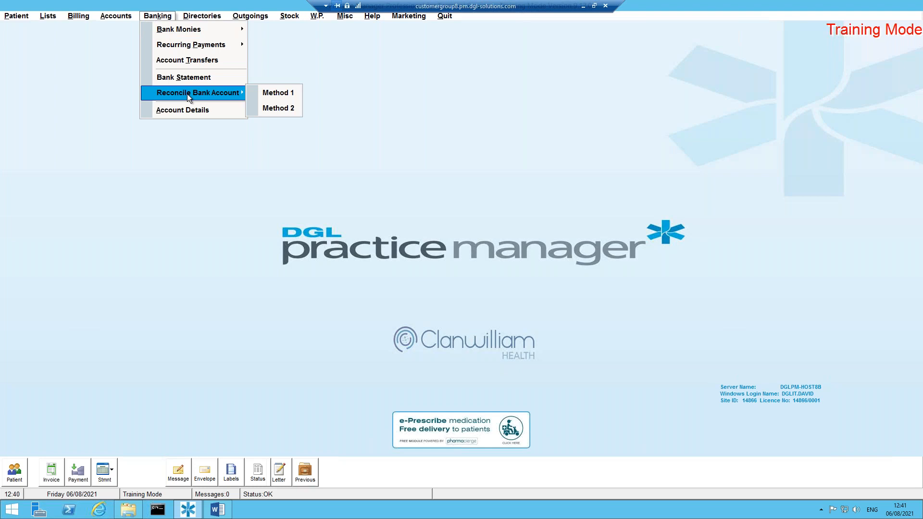
pyautogui.click(275, 93)
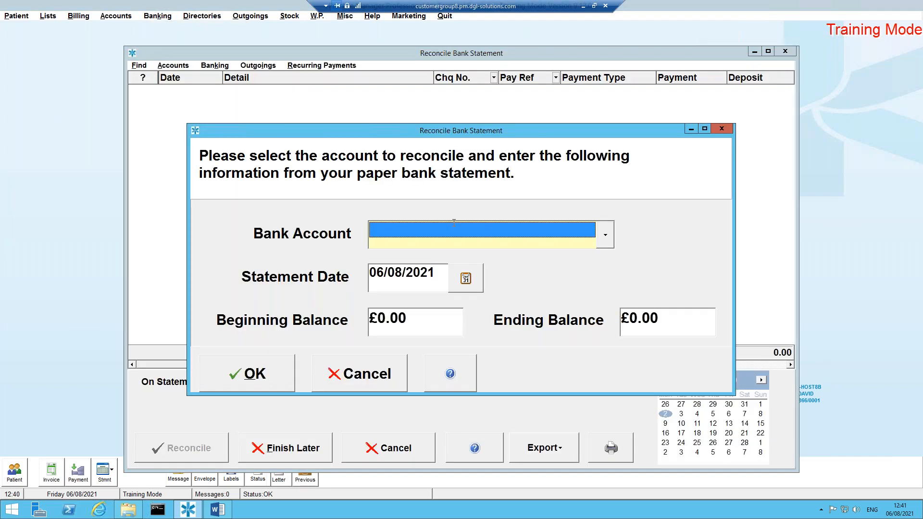
pyautogui.click(605, 234)
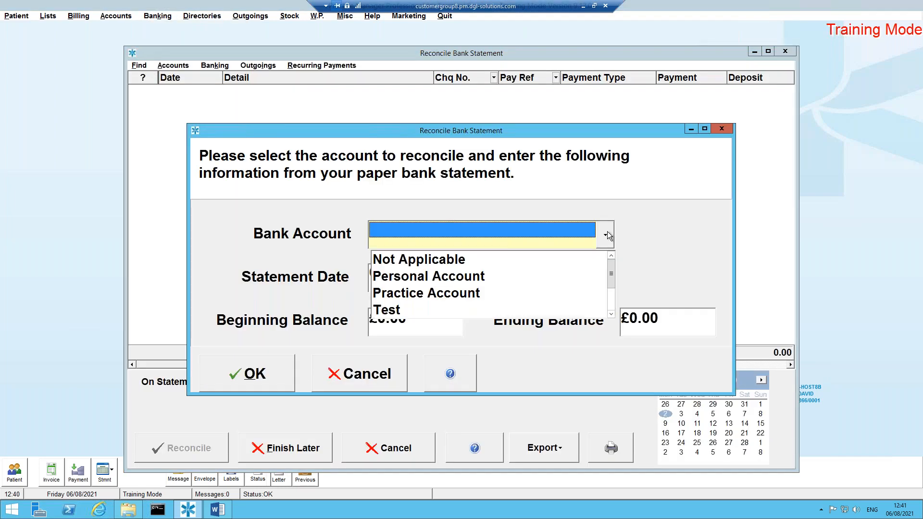
pyautogui.click(442, 295)
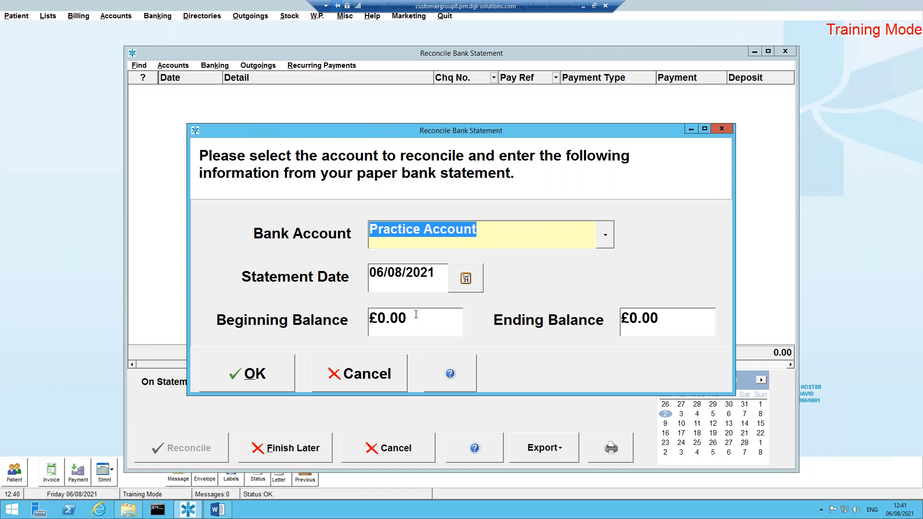
# Enter a beginning balance of £10,000.00 and an ending balance of £14,000 for the reconciliation, and load its transactions
pyautogui.click(421, 327)
pyautogui.write('10,0')
pyautogui.write('00')
pyautogui.press('Tab')
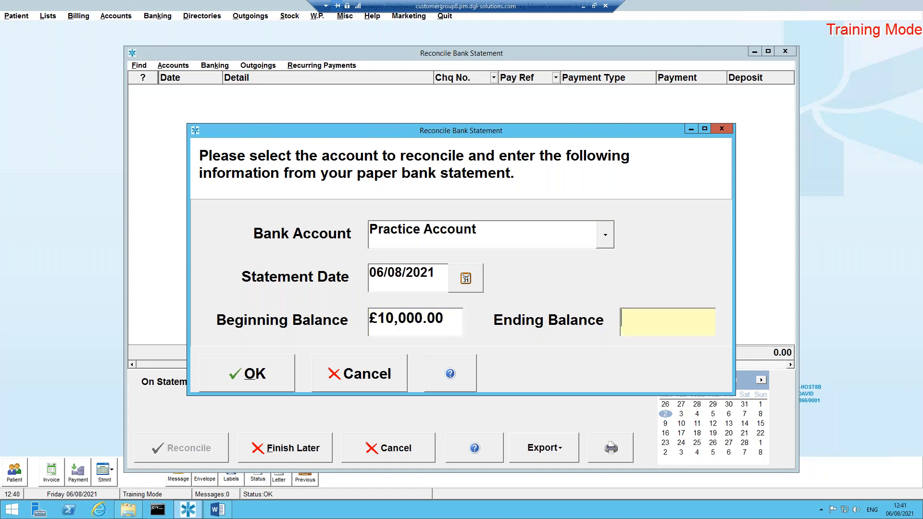
pyautogui.write('14000')
pyautogui.click(266, 372)
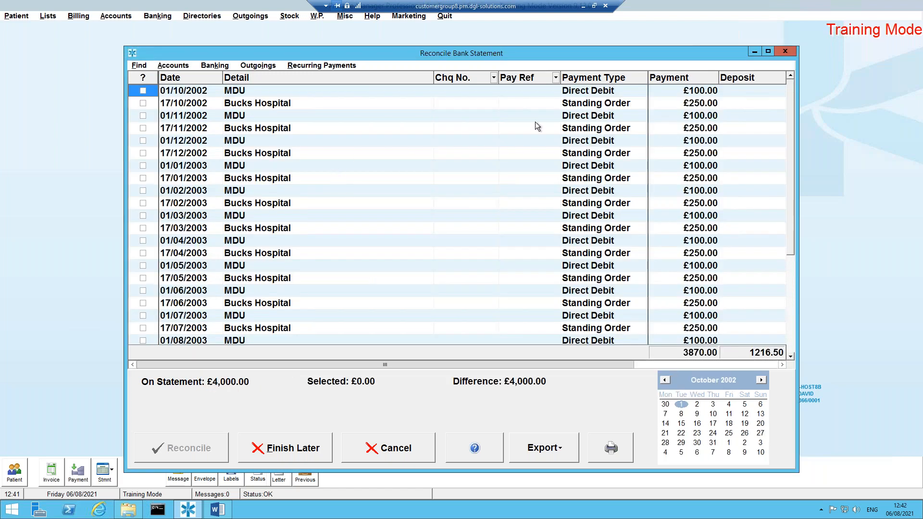
# Mark the five consecutive payments dated 17/10/2002 to 17/12/2002 as matched, and leave the reconciliation to finish later
pyautogui.moveTo(787, 110)
pyautogui.mouseDown()
pyautogui.moveTo(794, 285)
pyautogui.moveTo(789, 106)
pyautogui.mouseUp()
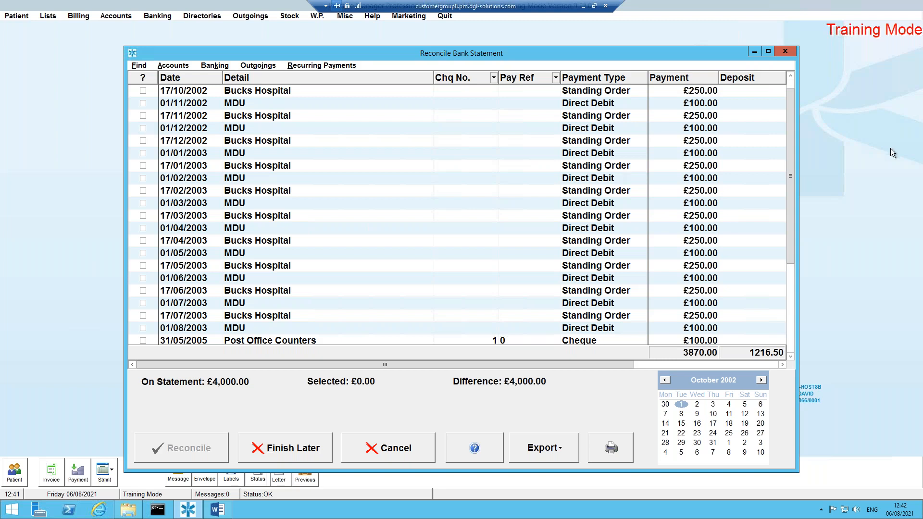
pyautogui.click(142, 91)
pyautogui.click(143, 103)
pyautogui.click(141, 116)
pyautogui.click(143, 128)
pyautogui.click(143, 141)
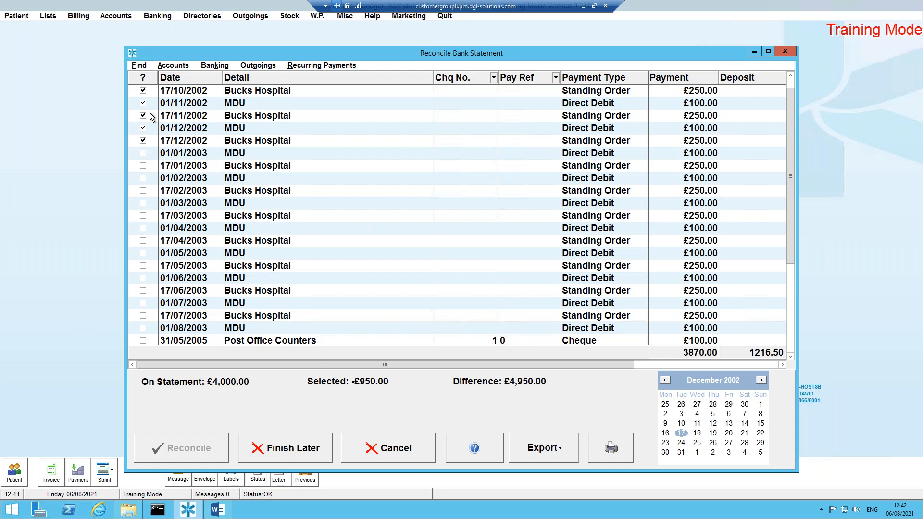
pyautogui.click(285, 449)
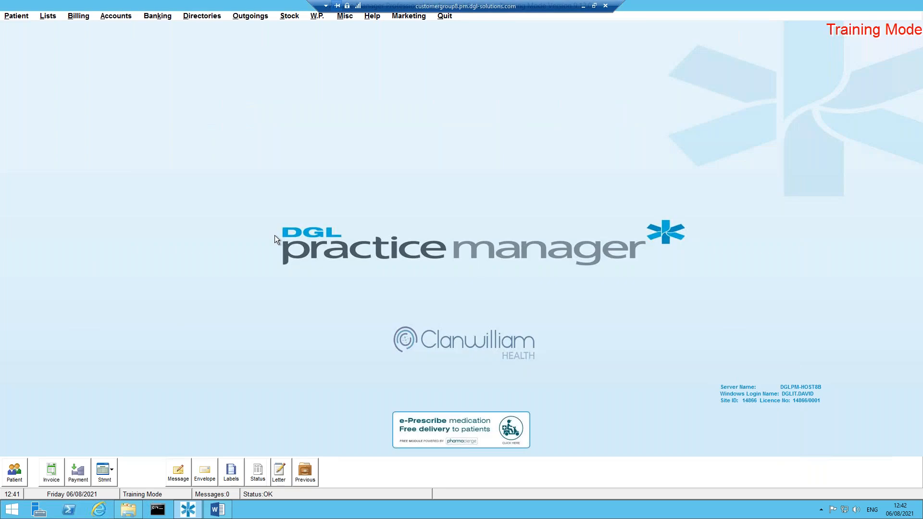
# Mark the five consecutive payments dated 01/02/2003 to 01/04/2003 as matched in the saved Method 1 reconciliation, and cancel the reconciliation
pyautogui.click(158, 17)
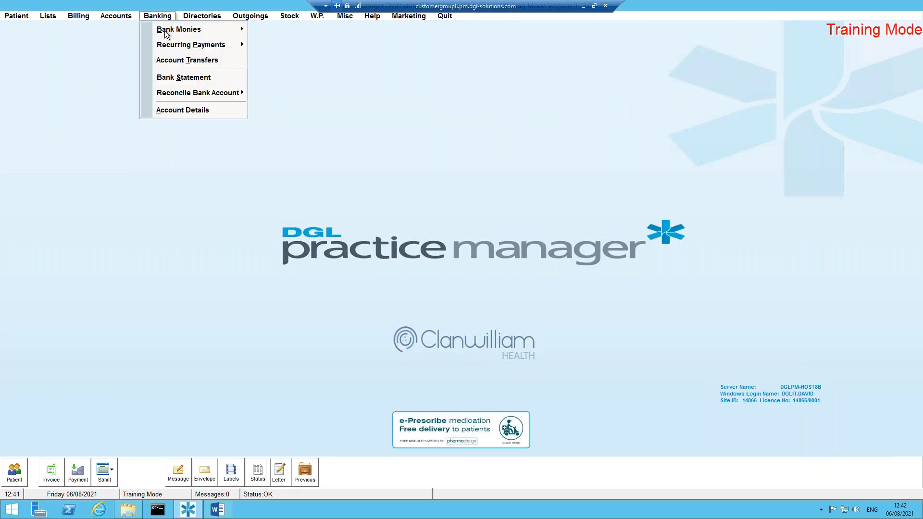
pyautogui.moveTo(181, 92)
pyautogui.click(274, 93)
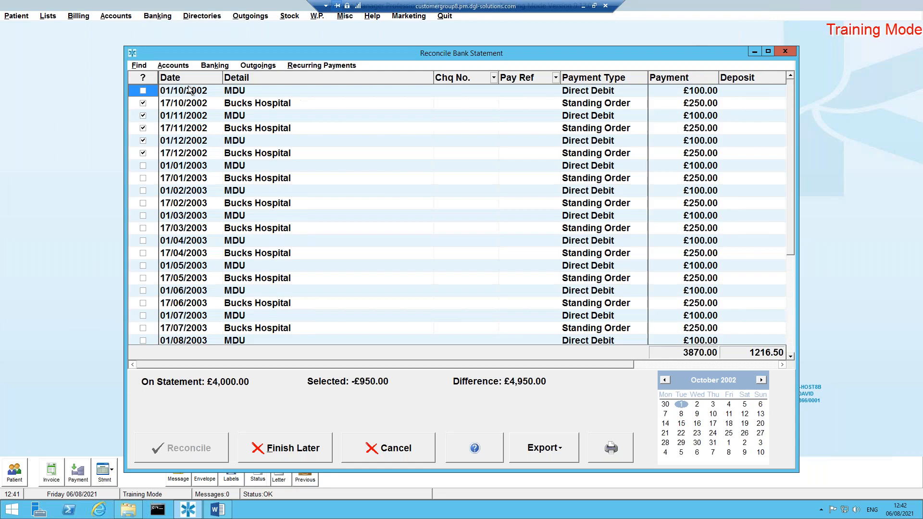
pyautogui.click(143, 192)
pyautogui.click(142, 203)
pyautogui.click(142, 216)
pyautogui.click(142, 228)
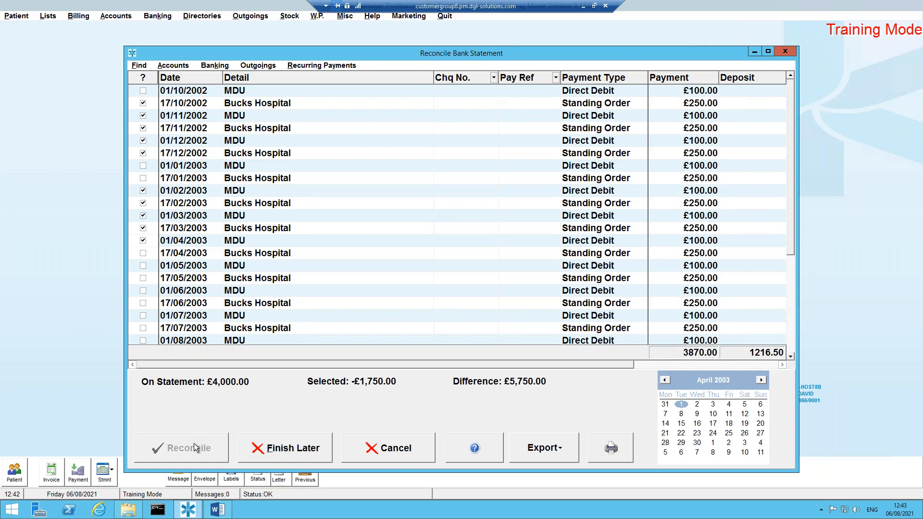
pyautogui.click(399, 443)
pyautogui.click(532, 296)
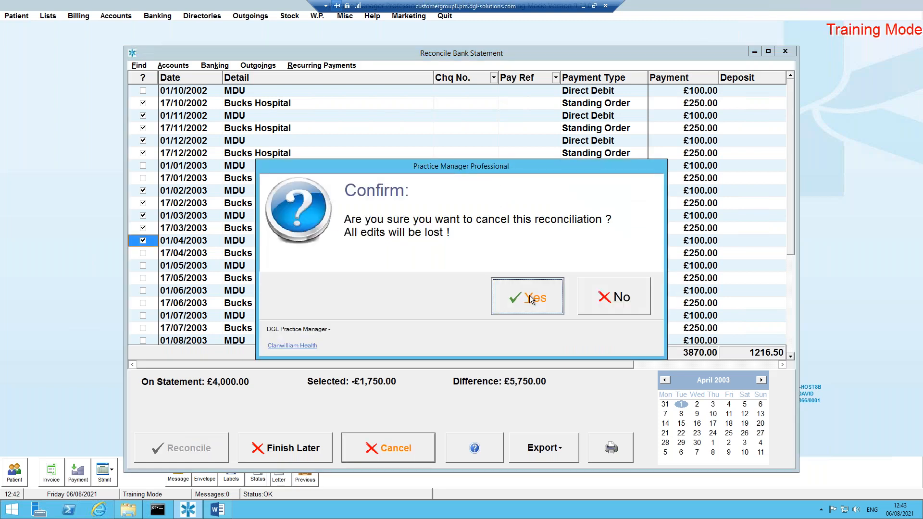
# Load the Practice Account's unreconciled transactions using Method 2 with an ending balance of 2000, and cancel the reconciliation
pyautogui.click(157, 16)
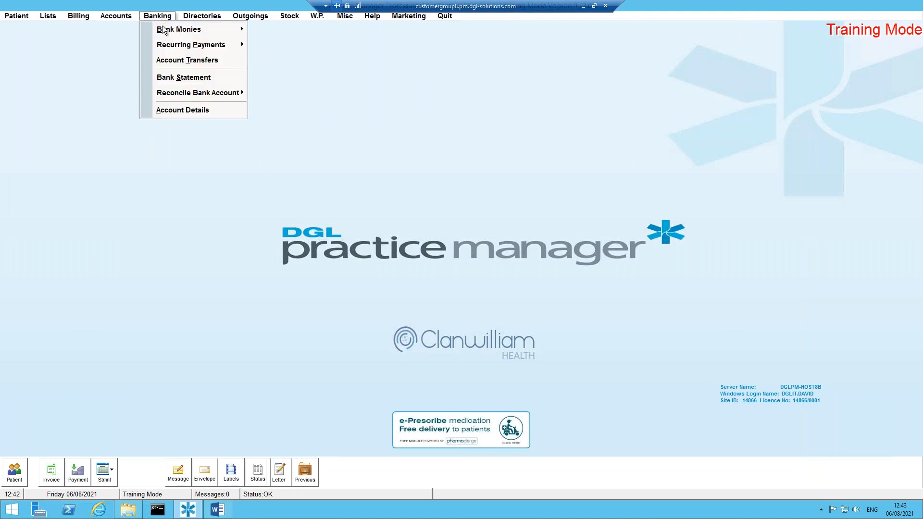
pyautogui.moveTo(217, 97)
pyautogui.click(275, 108)
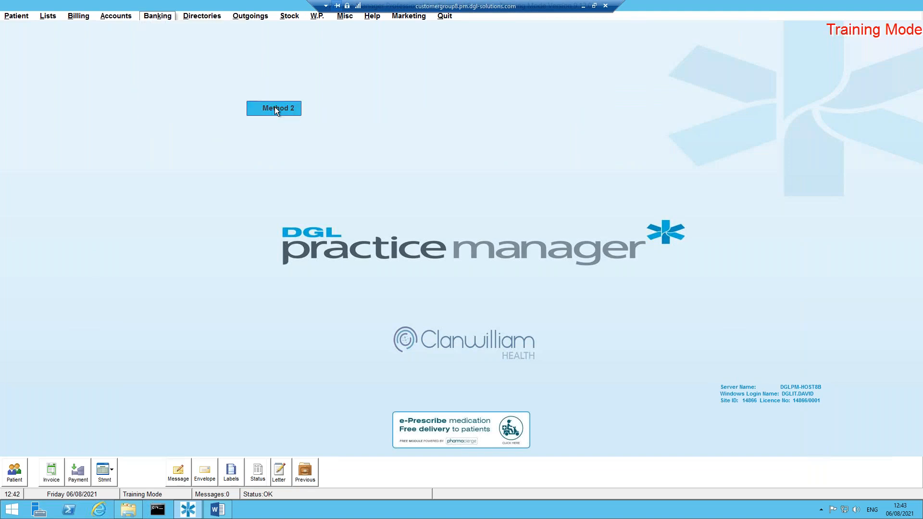
pyautogui.click(607, 235)
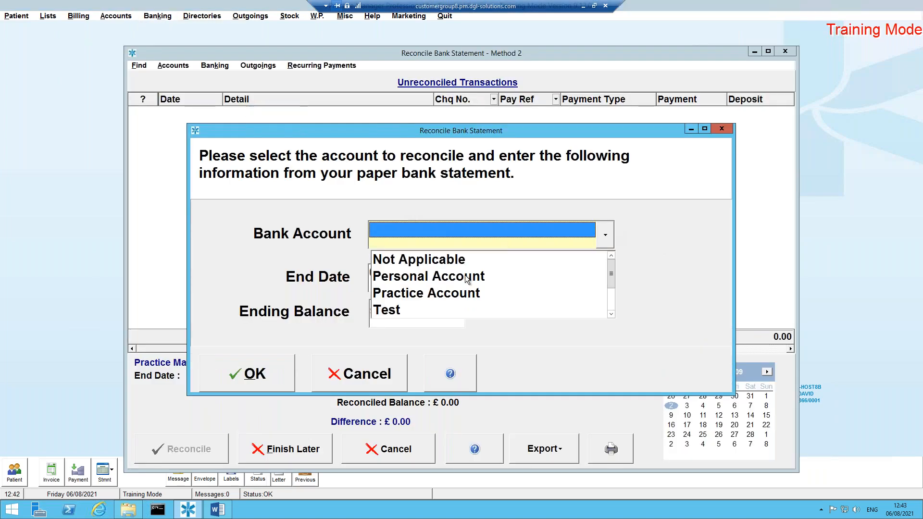
pyautogui.click(443, 294)
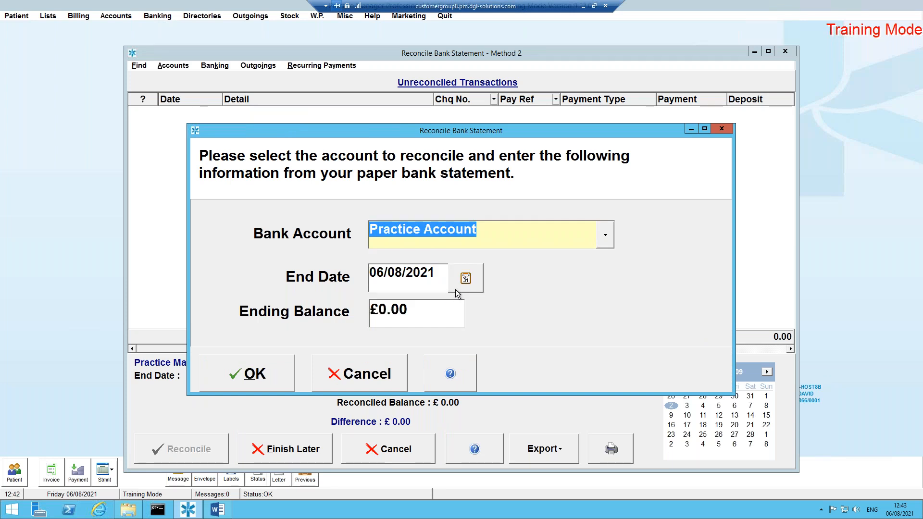
pyautogui.click(423, 308)
pyautogui.write('2000')
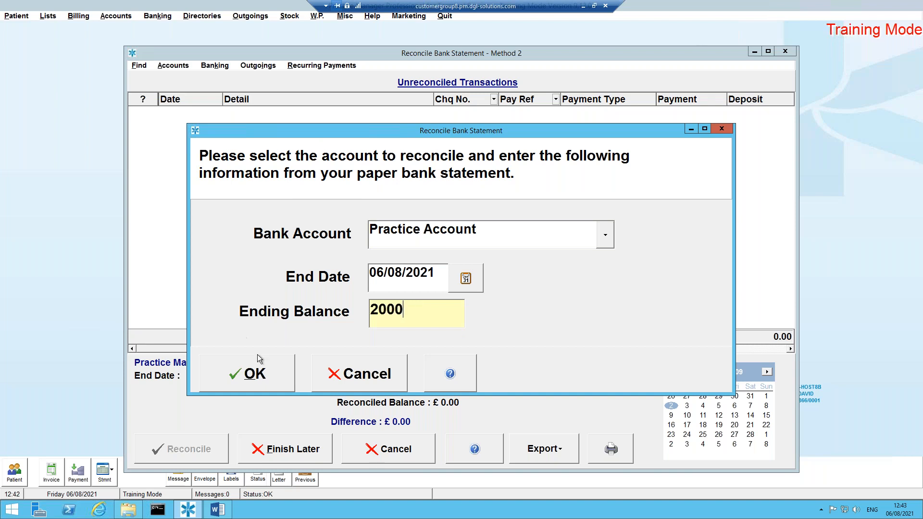
pyautogui.click(258, 371)
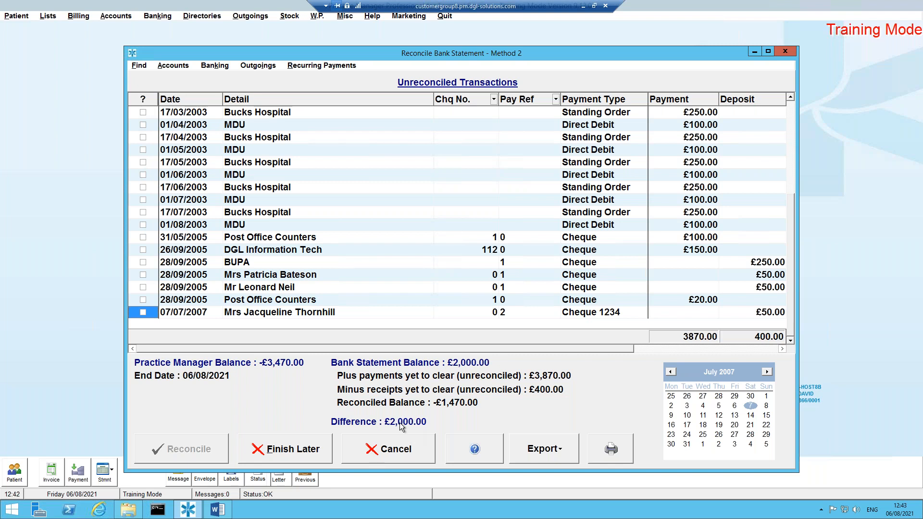
pyautogui.click(405, 446)
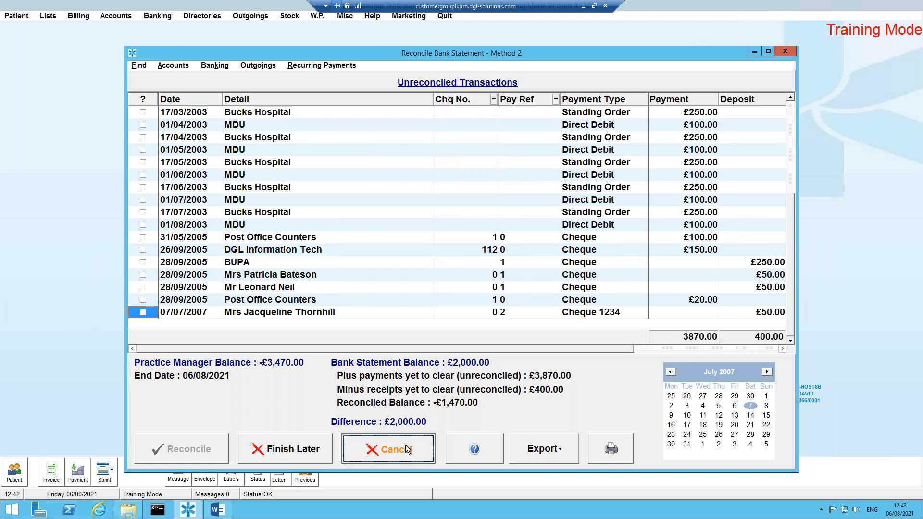
pyautogui.click(522, 287)
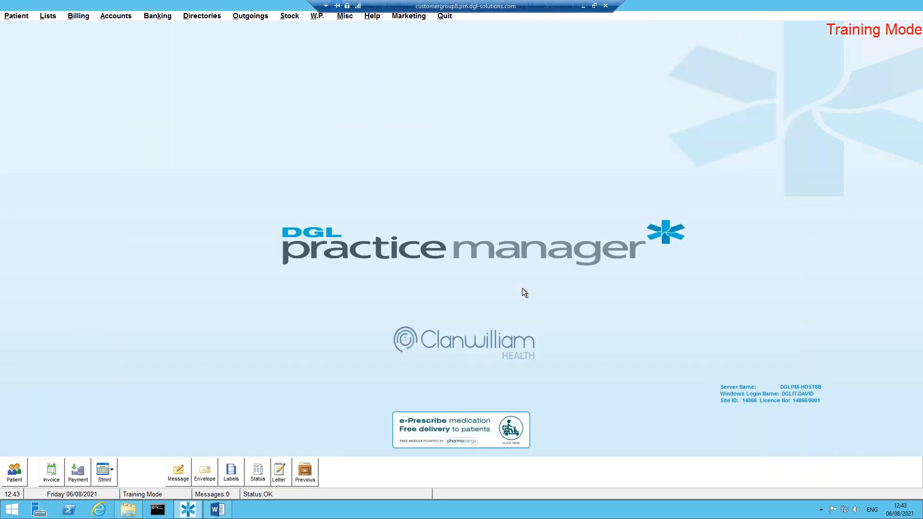
# Add a recurring payment described as Office Supplies with a next due date of 05/08/2021
pyautogui.click(151, 18)
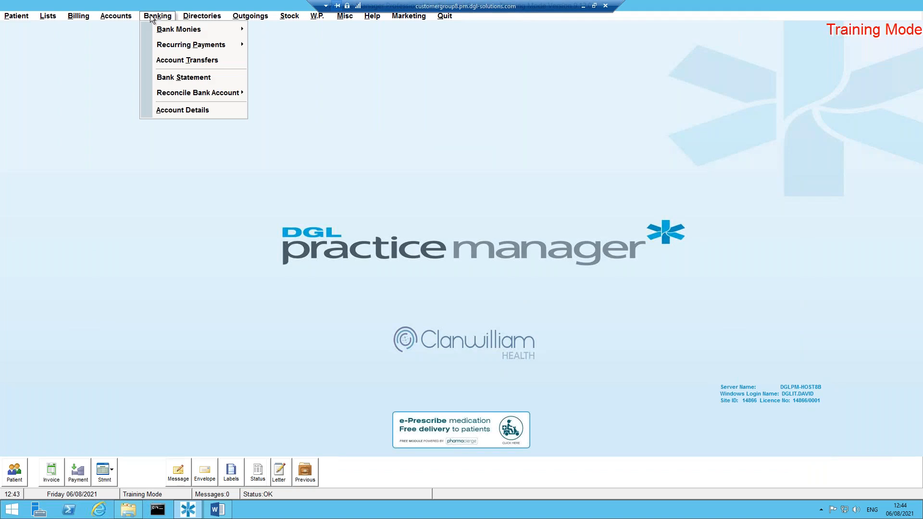
pyautogui.moveTo(191, 44)
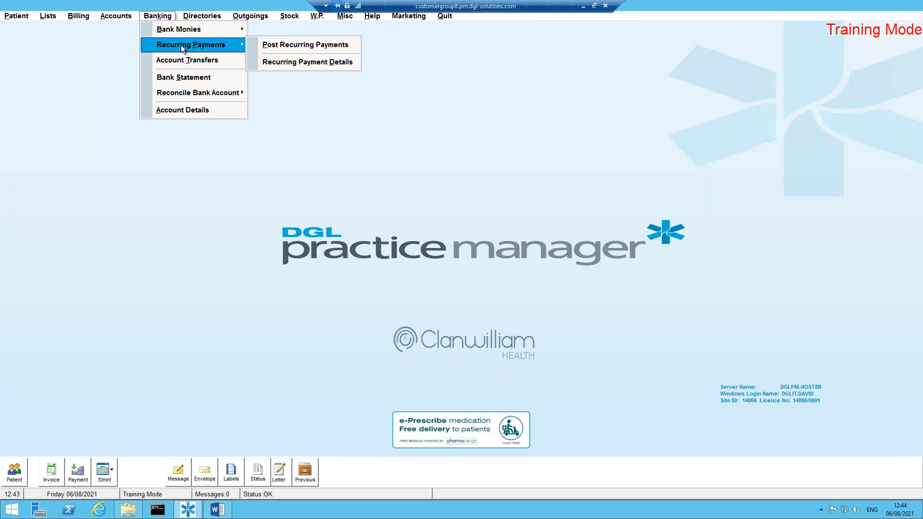
pyautogui.click(285, 65)
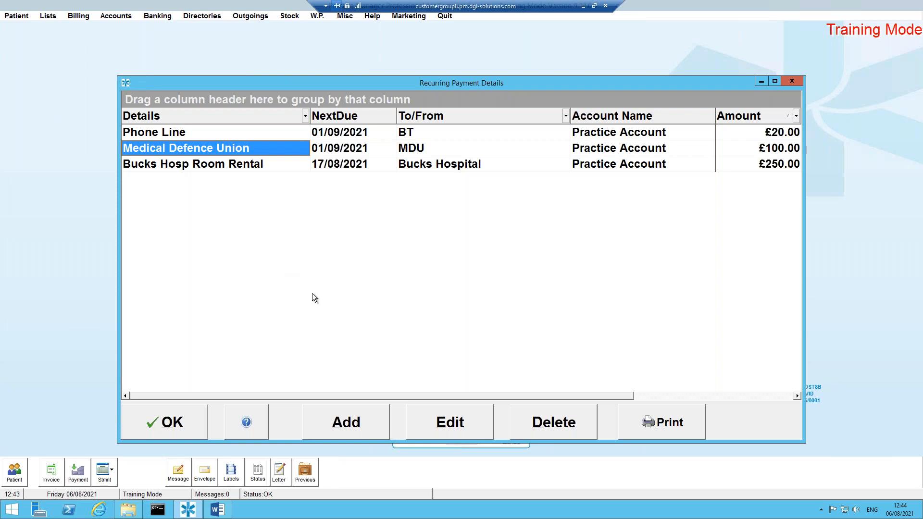
pyautogui.click(346, 423)
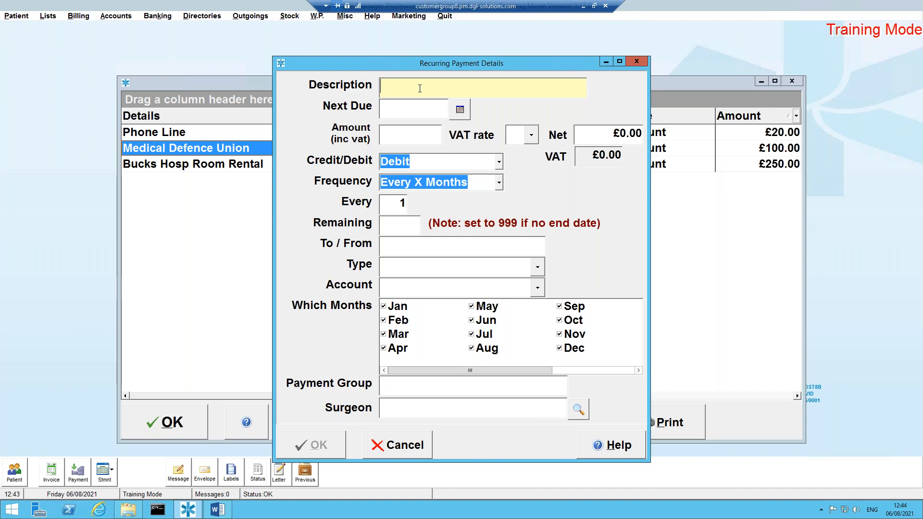
pyautogui.write('Office Supplies')
pyautogui.click(455, 111)
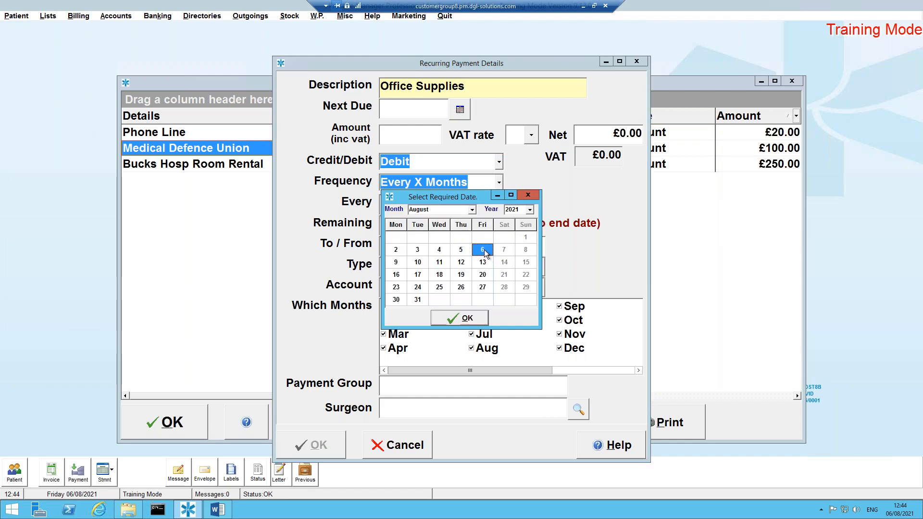
pyautogui.click(472, 209)
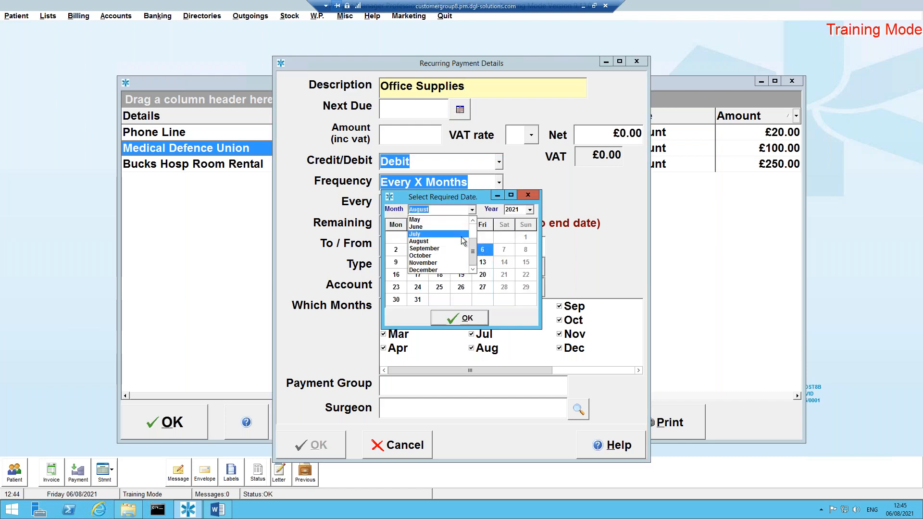
pyautogui.click(459, 241)
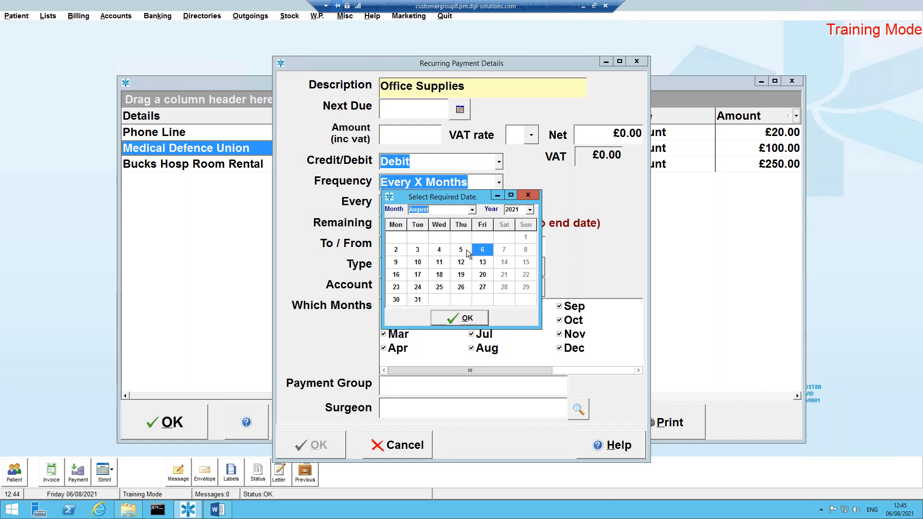
pyautogui.click(460, 250)
pyautogui.click(460, 319)
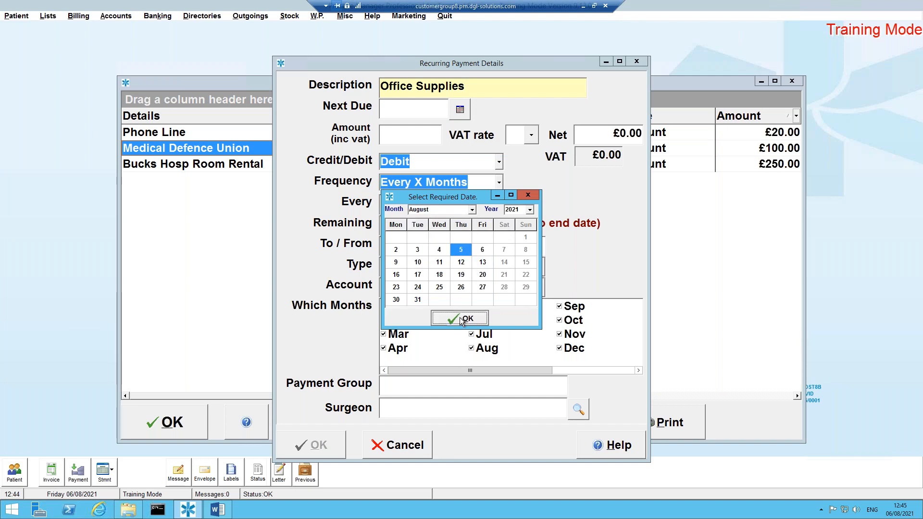
# Set the recurring payment's amount to £20.00 including VAT at rate S, and make it a Debit
pyautogui.click(402, 134)
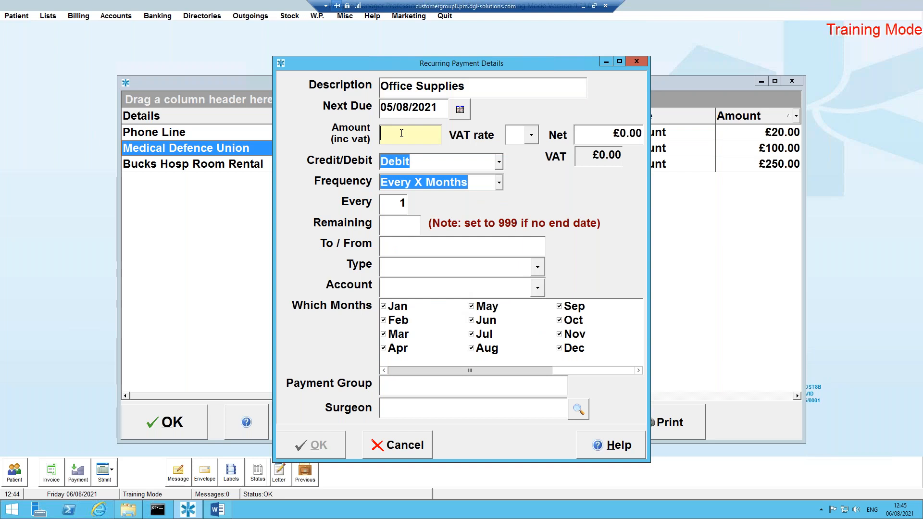
pyautogui.write('20')
pyautogui.click(533, 134)
pyautogui.click(536, 201)
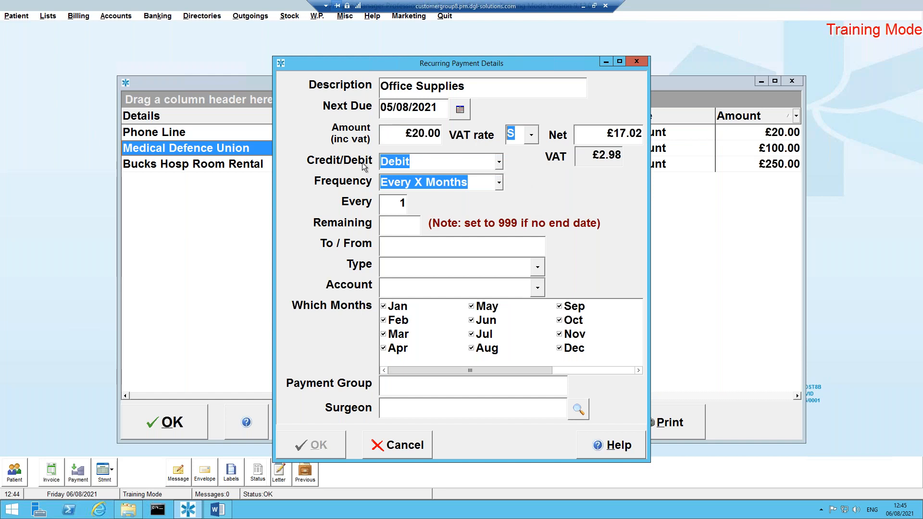
pyautogui.click(500, 164)
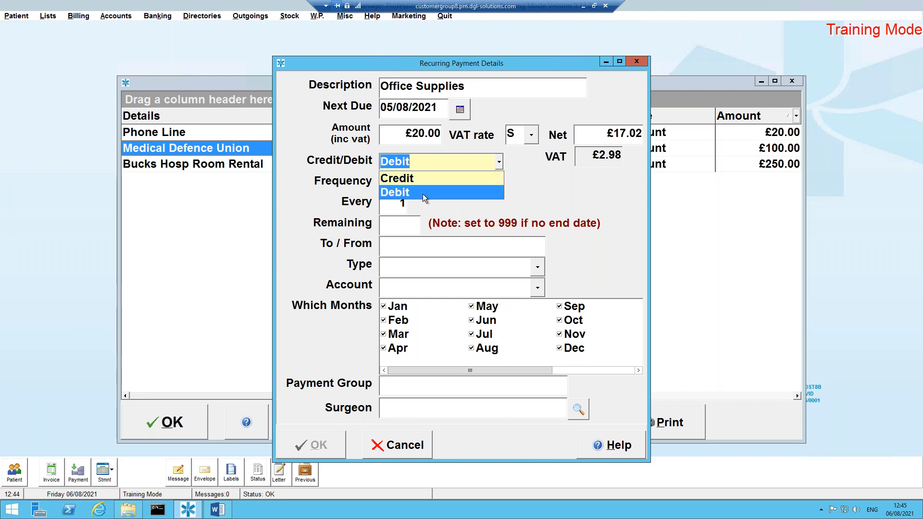
pyautogui.click(423, 194)
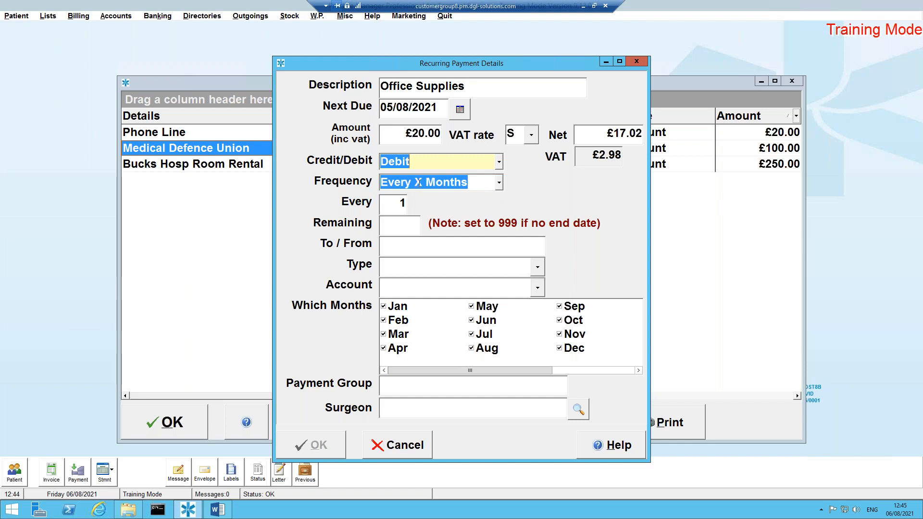
# Set the recurring payment's frequency to Every X Months with an interval of 1
pyautogui.click(498, 186)
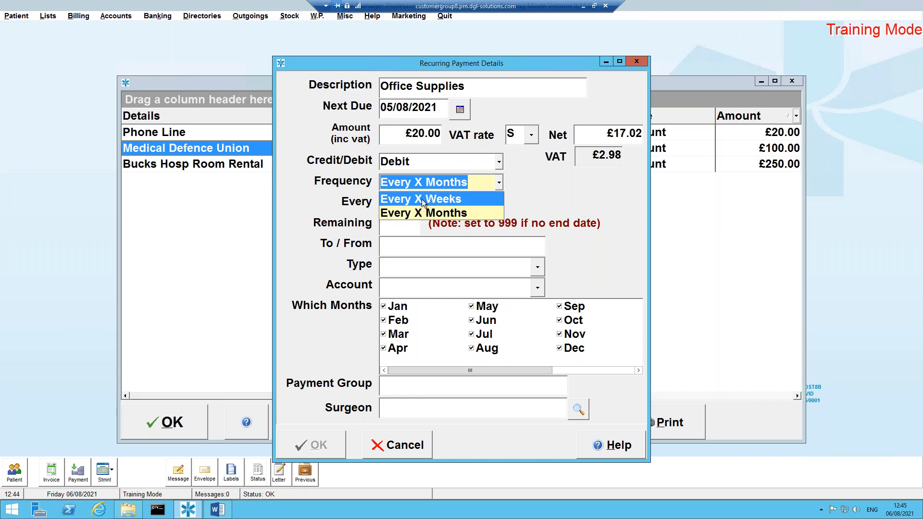
pyautogui.click(426, 213)
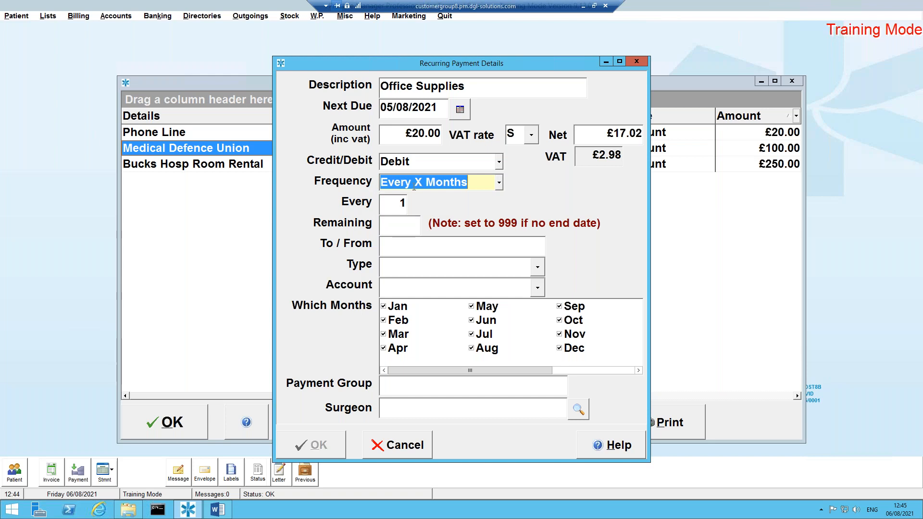
pyautogui.click(393, 203)
pyautogui.press('BackSpace')
pyautogui.write('2')
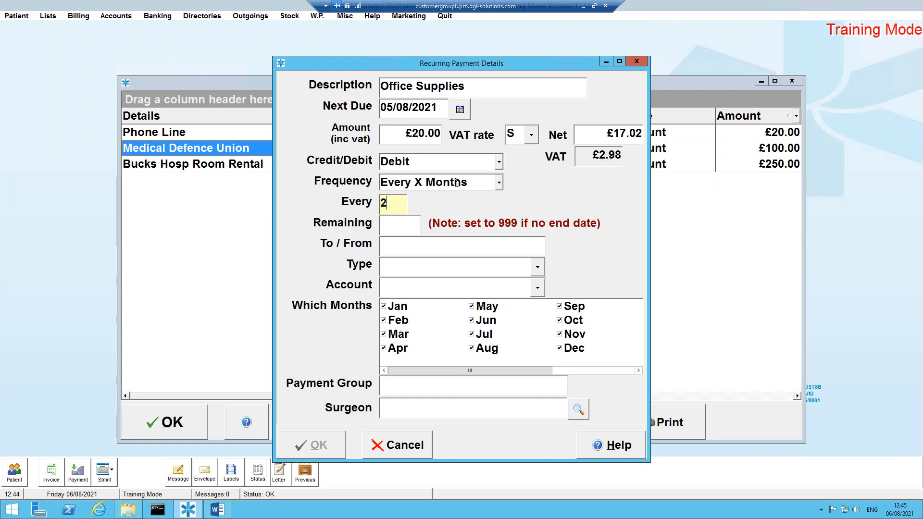
pyautogui.press('BackSpace')
pyautogui.write('1')
# Set the number of remaining payments to 12
pyautogui.click(404, 224)
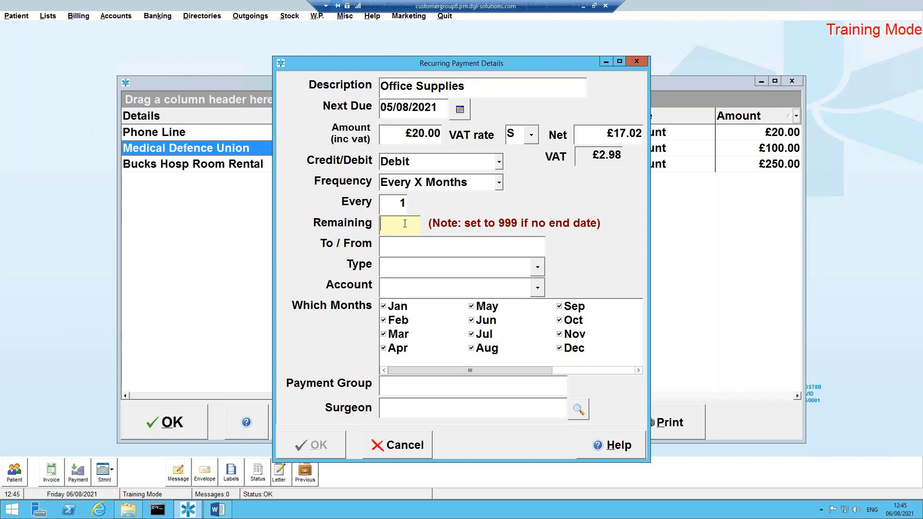
pyautogui.write('999')
pyautogui.write('12')
pyautogui.press('BackSpace')
pyautogui.press('BackSpace')
pyautogui.press('BackSpace')
pyautogui.press('BackSpace')
pyautogui.press('BackSpace')
pyautogui.write('12')
# Enter Pc world as the payee, with Direct Debit as the payment type and Practice Account as the account
pyautogui.click(400, 246)
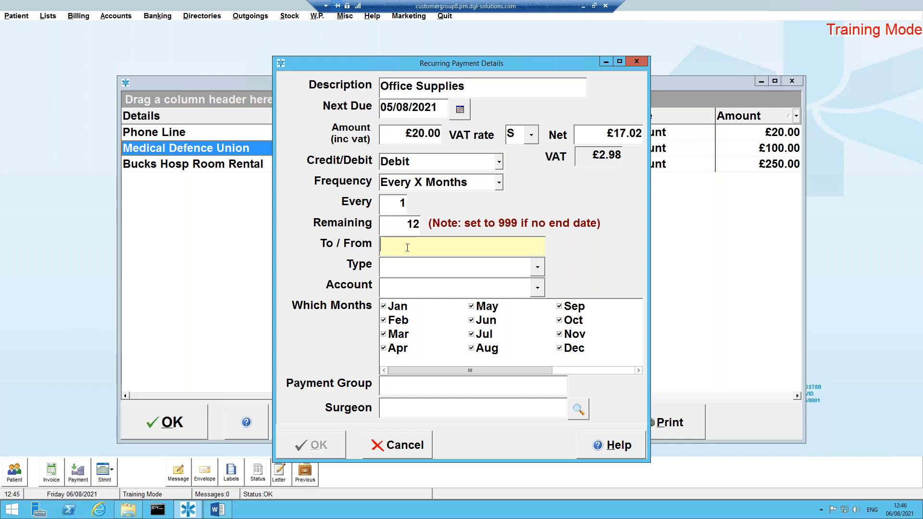
pyautogui.write('Pc world')
pyautogui.click(538, 266)
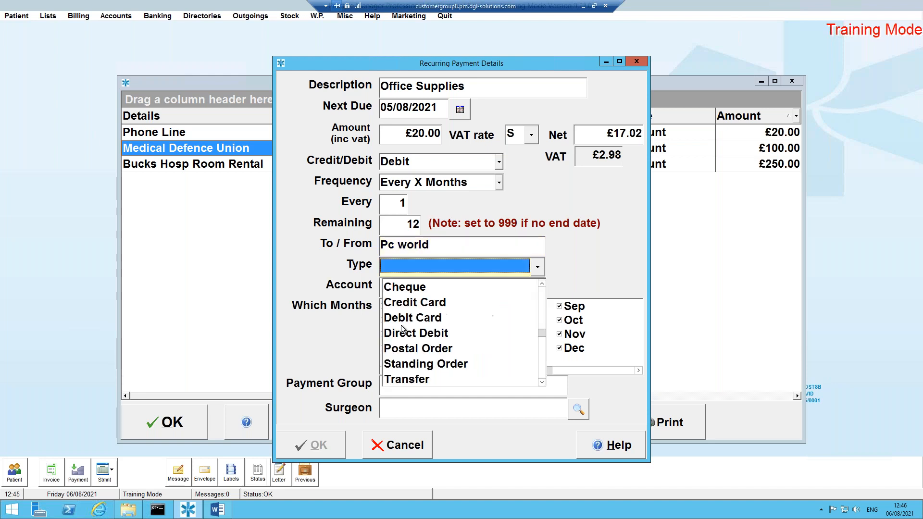
pyautogui.click(419, 334)
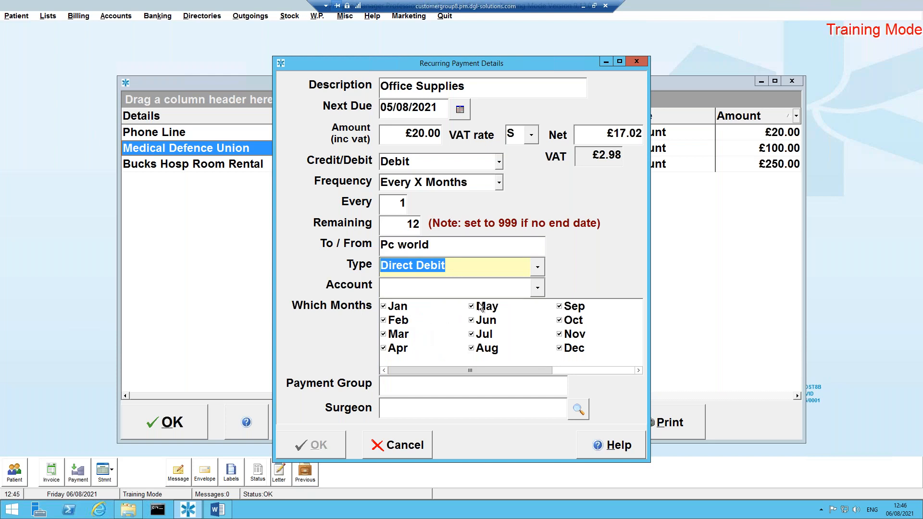
pyautogui.click(539, 288)
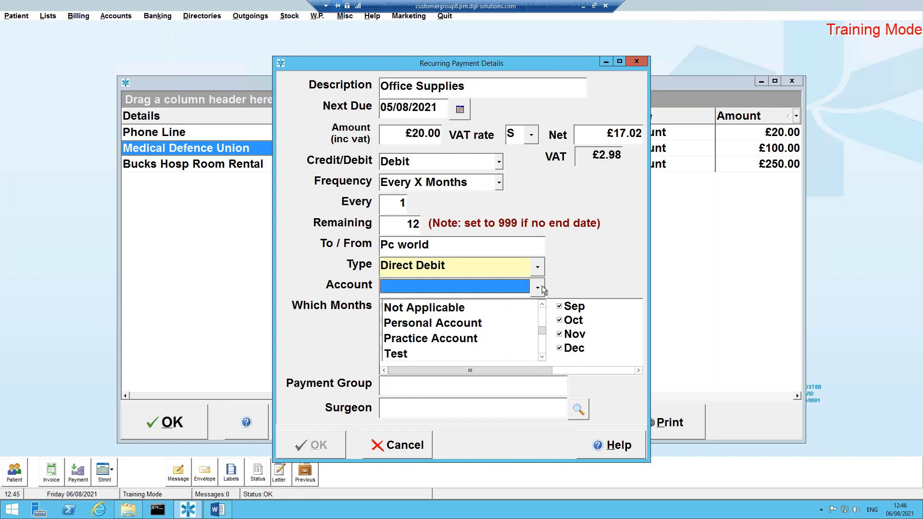
pyautogui.click(426, 342)
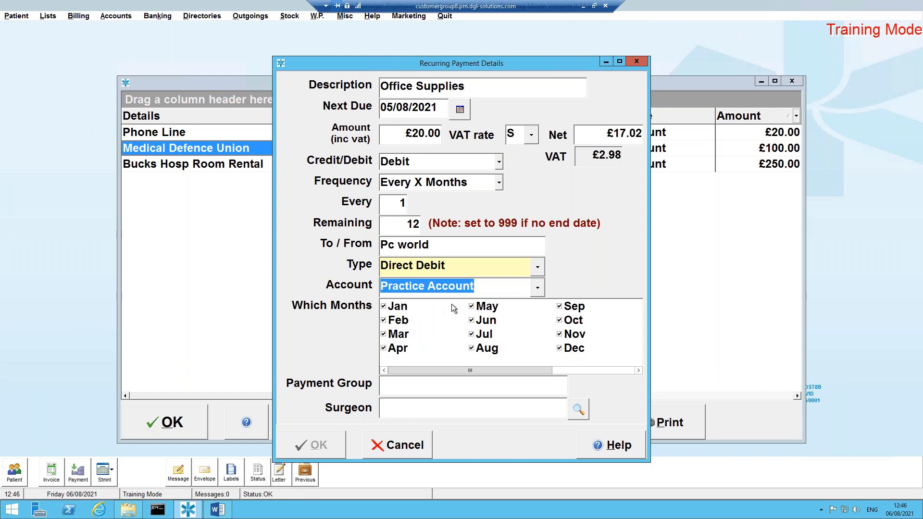
# Exclude May from the recurring payment's months and assign it to the Stationery payment group
pyautogui.click(471, 307)
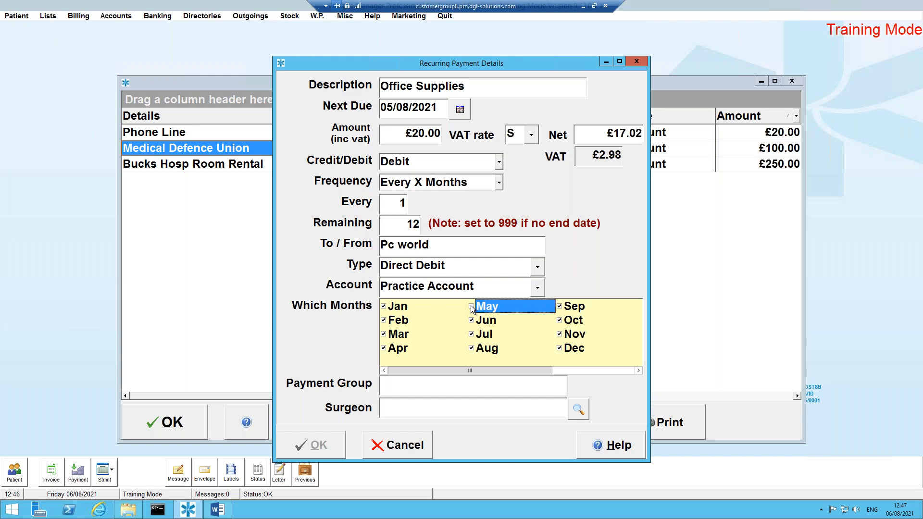
pyautogui.click(410, 385)
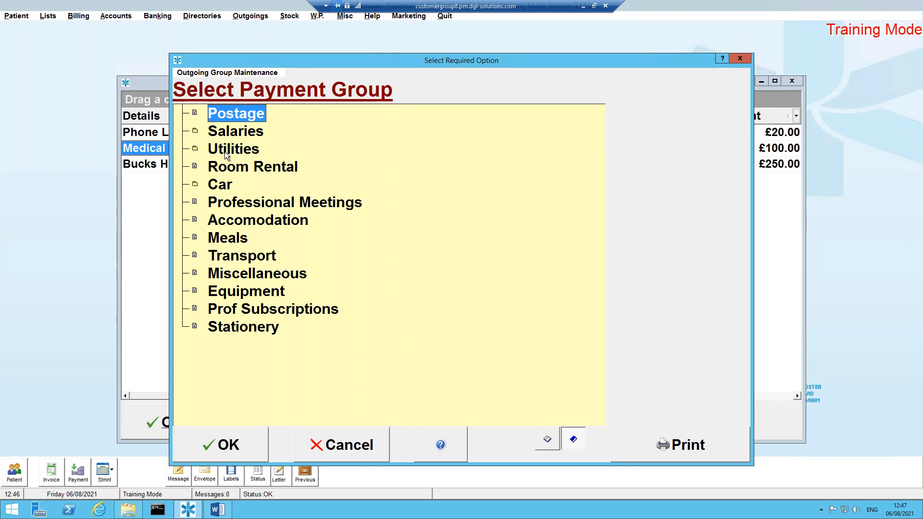
pyautogui.click(238, 327)
pyautogui.click(230, 446)
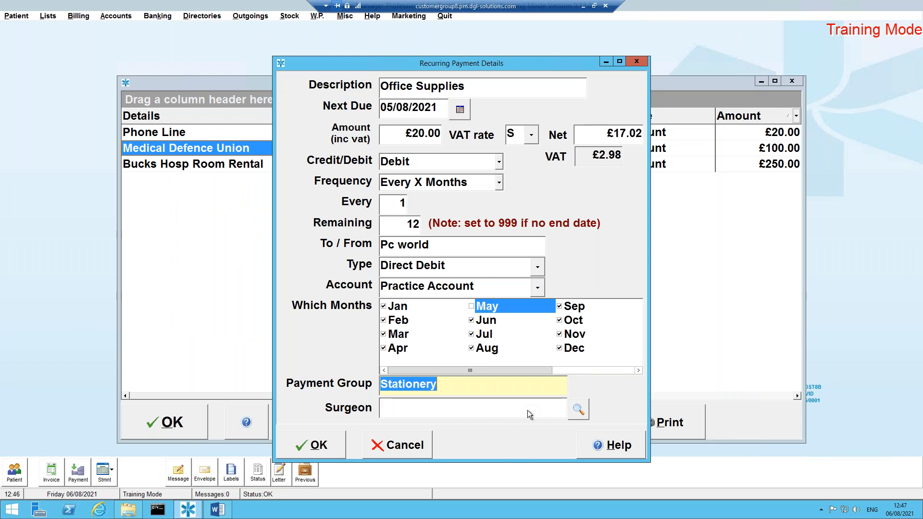
# Assign the first clinician listed under B as the recurring payment's surgeon, then save the payment and close the recurring payments list
pyautogui.click(577, 409)
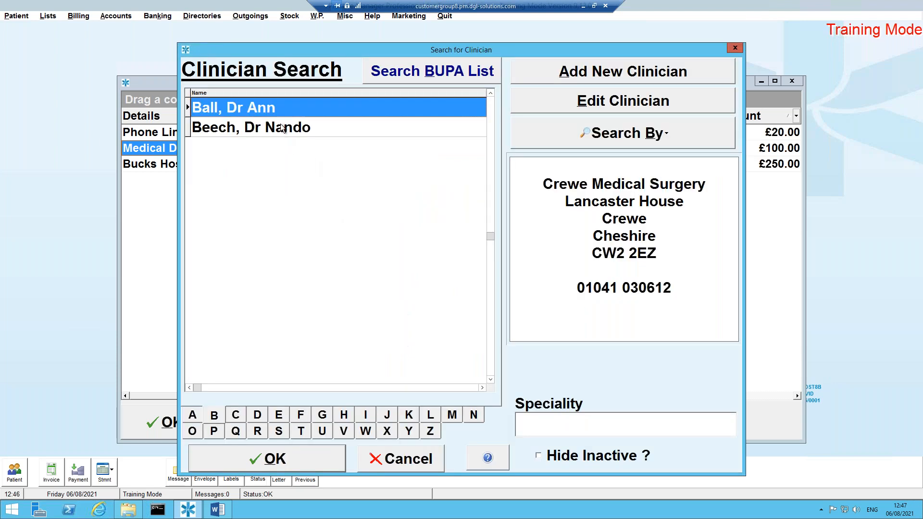
pyautogui.click(284, 130)
pyautogui.click(283, 105)
pyautogui.click(278, 463)
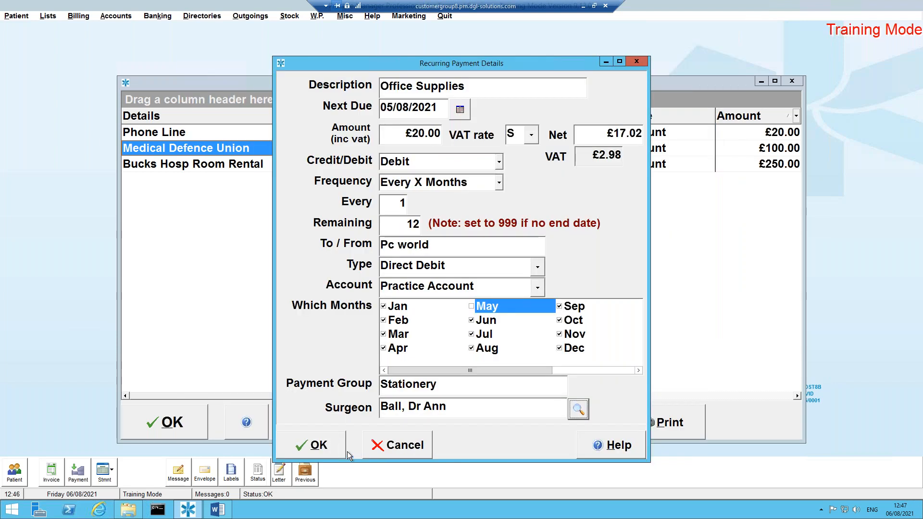
pyautogui.click(321, 448)
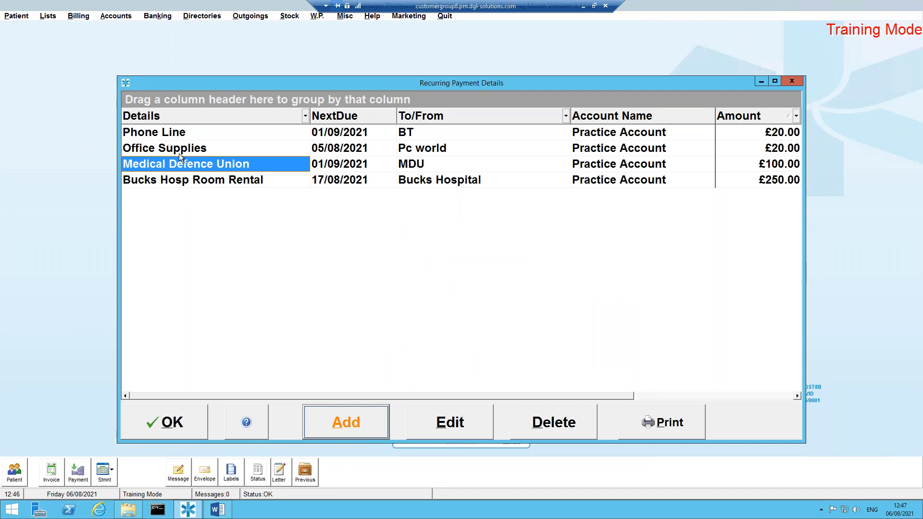
pyautogui.click(146, 421)
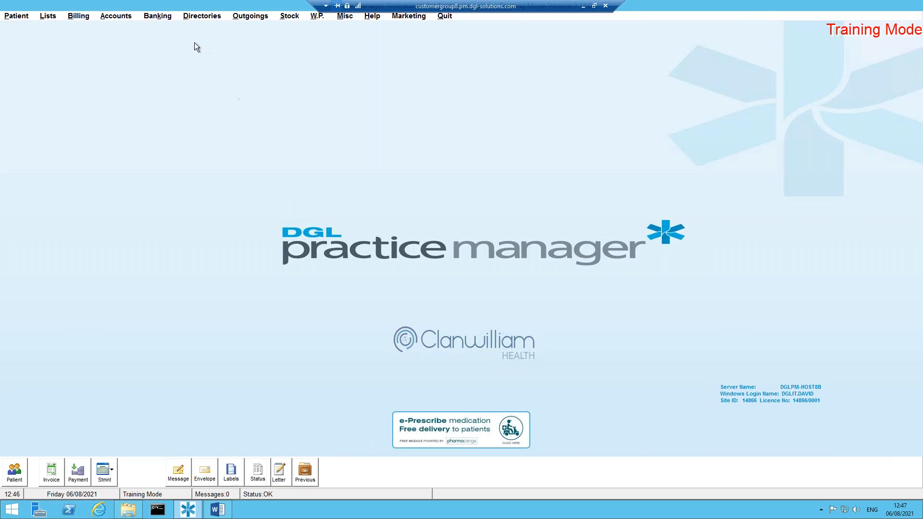
# Post the due recurring payments from the 01/02/2021 Phone Line through the 01/06/2021 Medical Defence Union payment
pyautogui.click(164, 18)
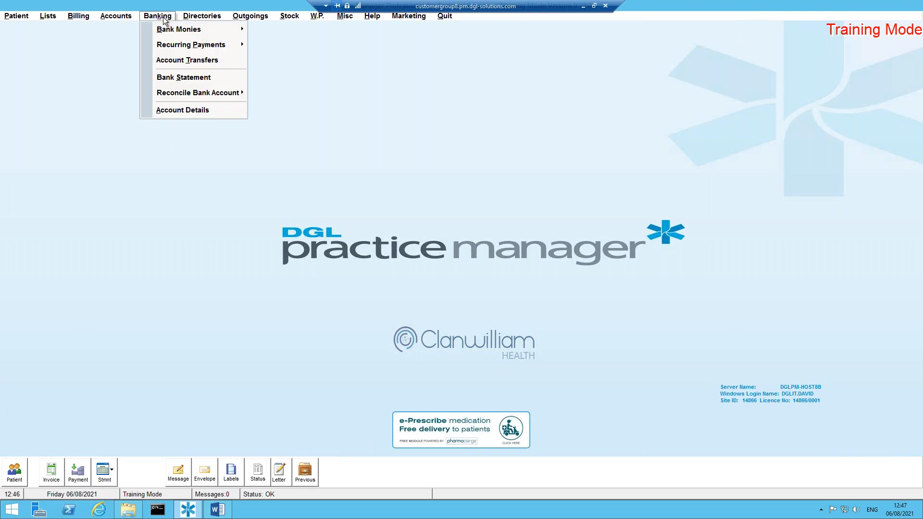
pyautogui.moveTo(175, 52)
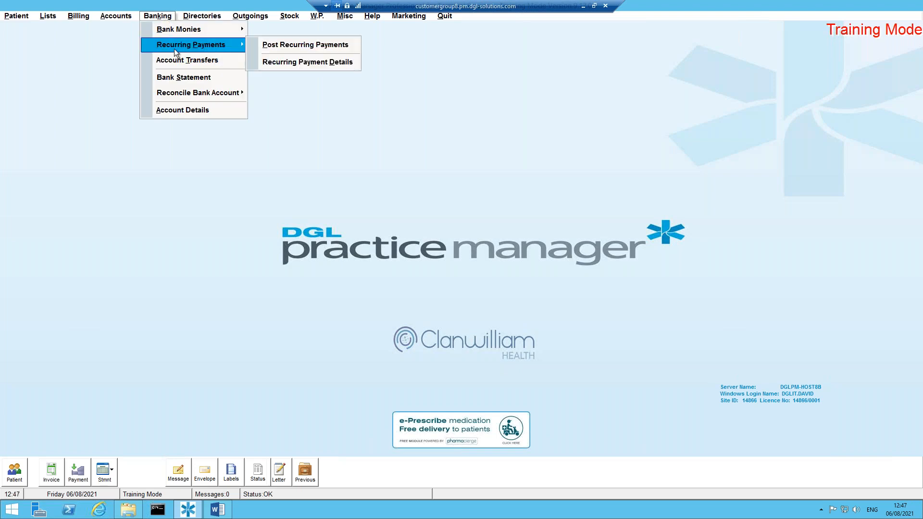
pyautogui.click(290, 44)
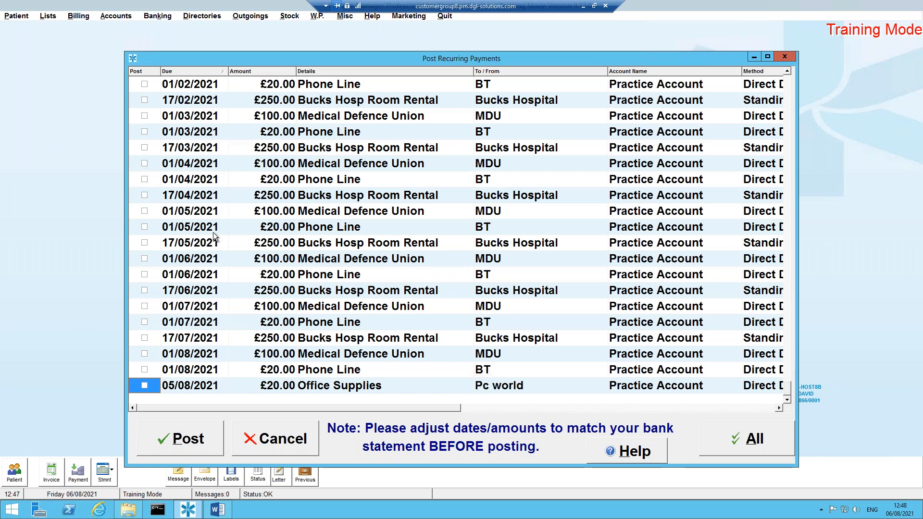
pyautogui.click(145, 84)
pyautogui.click(144, 100)
pyautogui.click(144, 115)
pyautogui.click(144, 132)
pyautogui.click(144, 148)
pyautogui.click(144, 163)
pyautogui.click(144, 180)
pyautogui.click(144, 195)
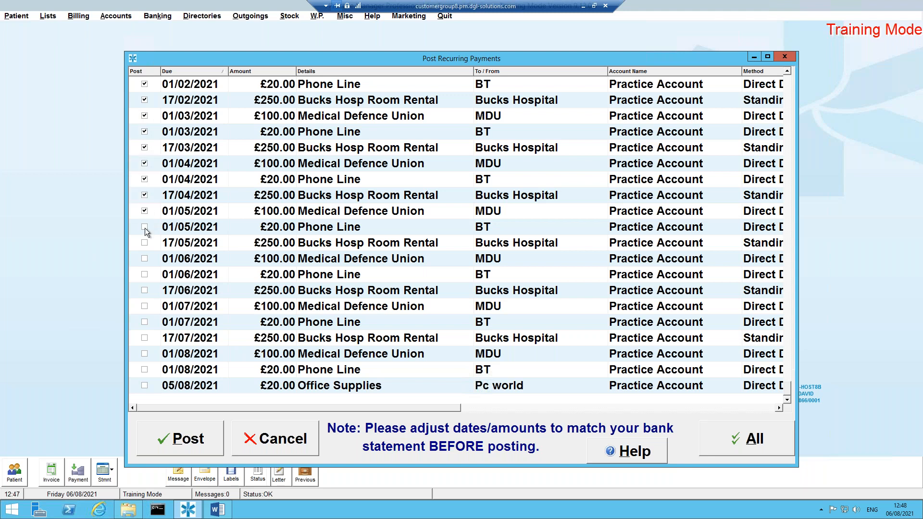
pyautogui.click(145, 259)
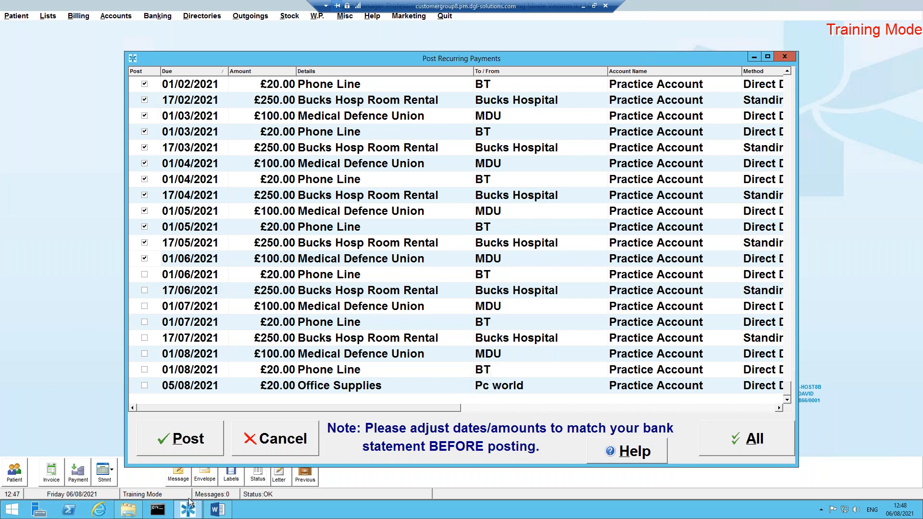
pyautogui.click(197, 443)
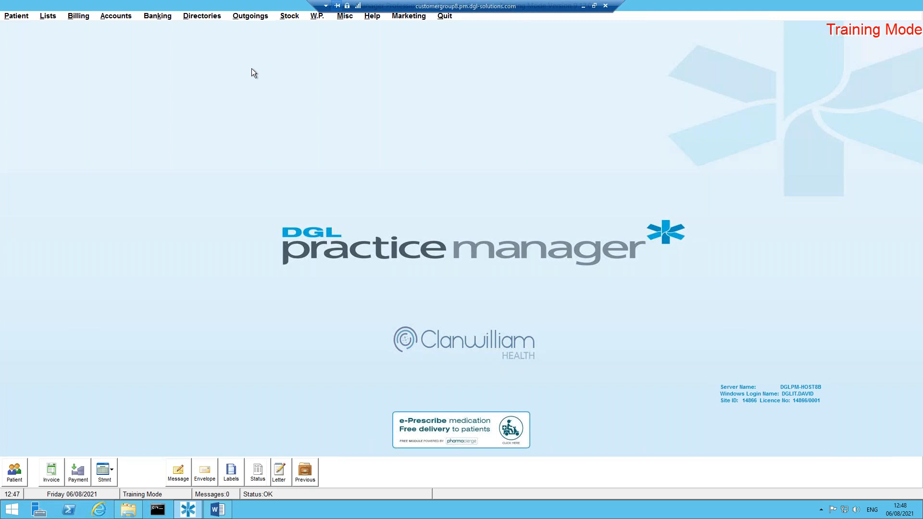
# Start an account transfer of £10,000.00 with Debit Card as the type
pyautogui.click(158, 19)
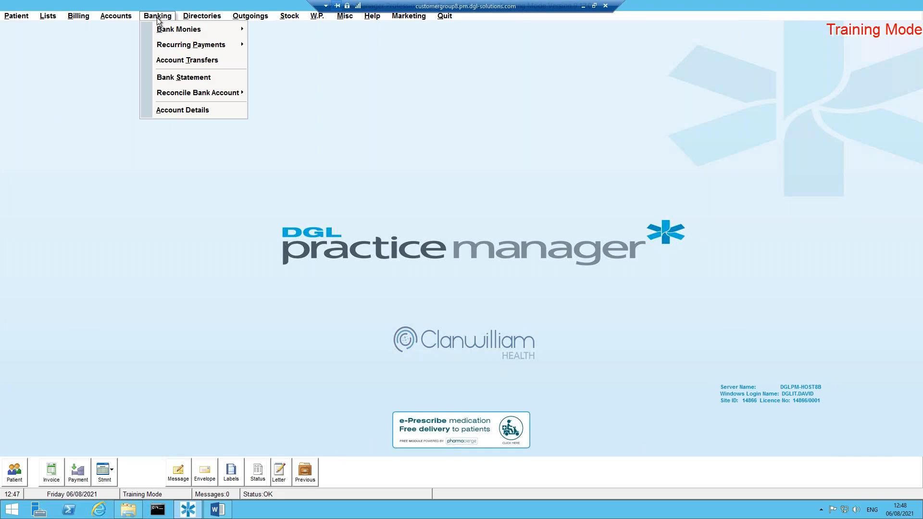
pyautogui.click(227, 60)
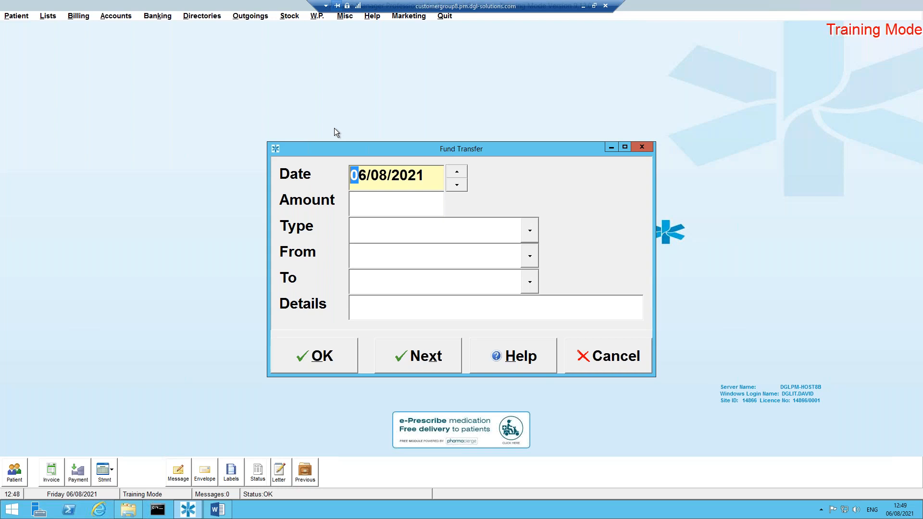
pyautogui.click(369, 204)
pyautogui.write('10000')
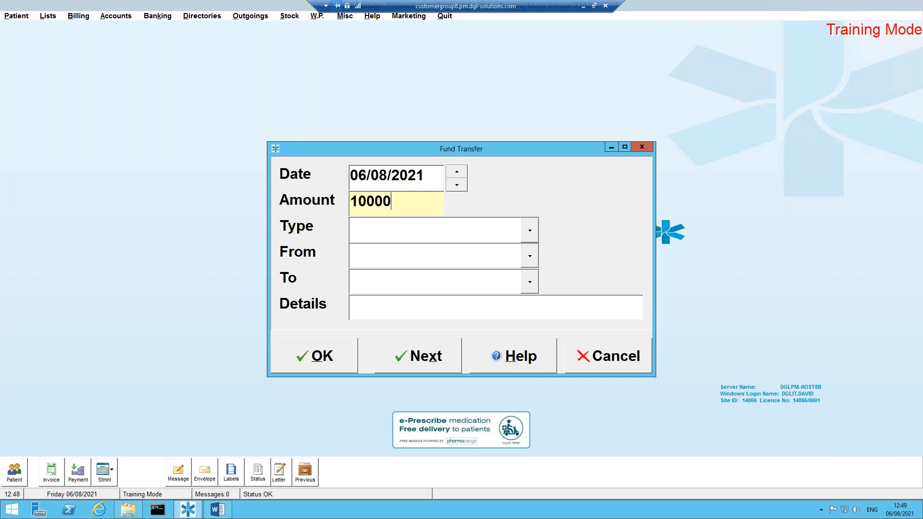
pyautogui.click(523, 223)
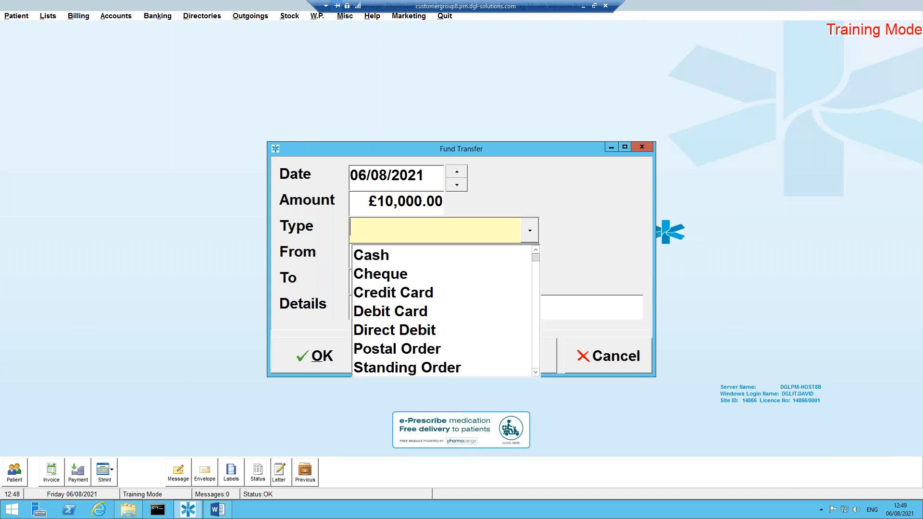
pyautogui.click(395, 313)
# Set the fund transfer to go from the Personal Account to the Practice Account
pyautogui.click(529, 256)
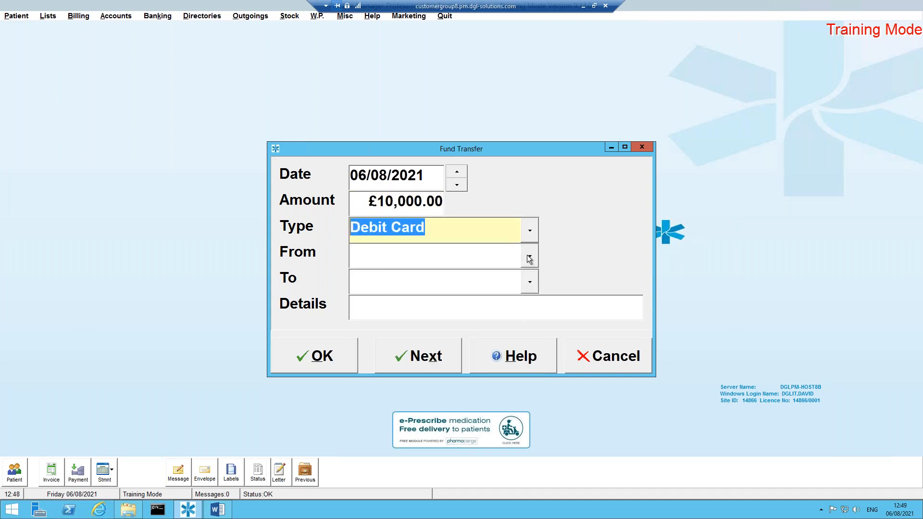
pyautogui.click(435, 303)
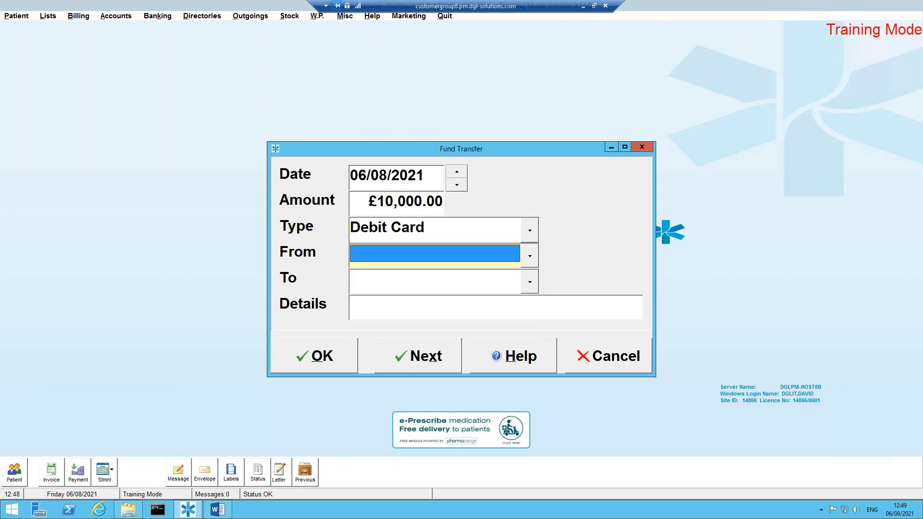
pyautogui.click(529, 284)
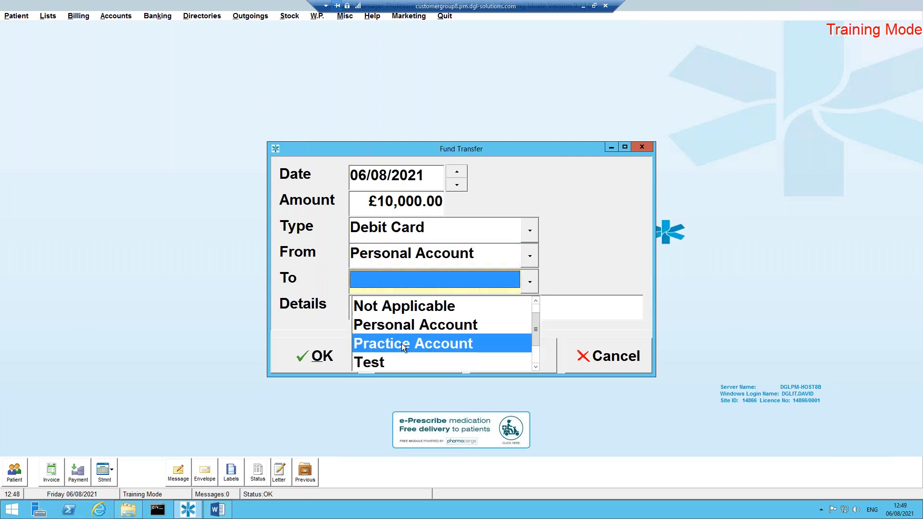
pyautogui.click(402, 344)
# Enter "Top up of funds" as the transfer details and save the transfer
pyautogui.click(412, 307)
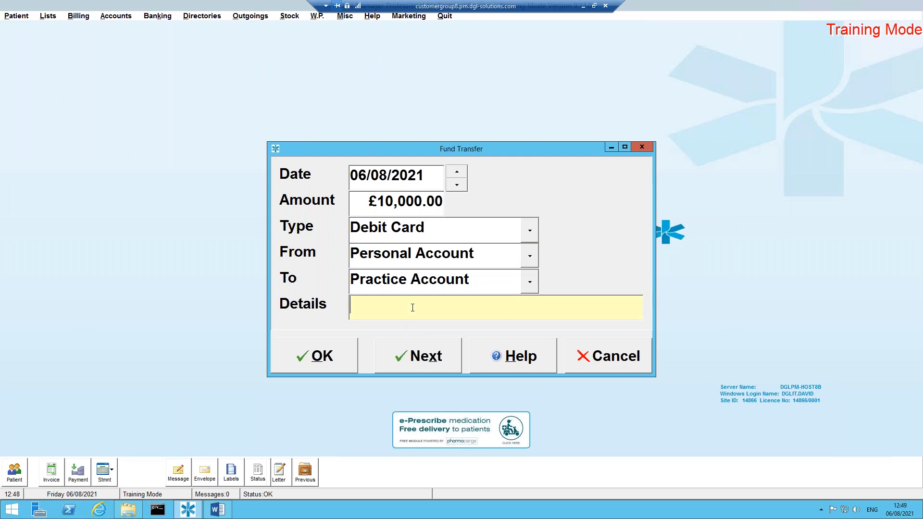
pyautogui.write('Top o')
pyautogui.press('BackSpace')
pyautogui.write('u')
pyautogui.write('fund')
pyautogui.press('BackSpace')
pyautogui.press('BackSpace')
pyautogui.press('BackSpace')
pyautogui.press('BackSpace')
pyautogui.write('fund')
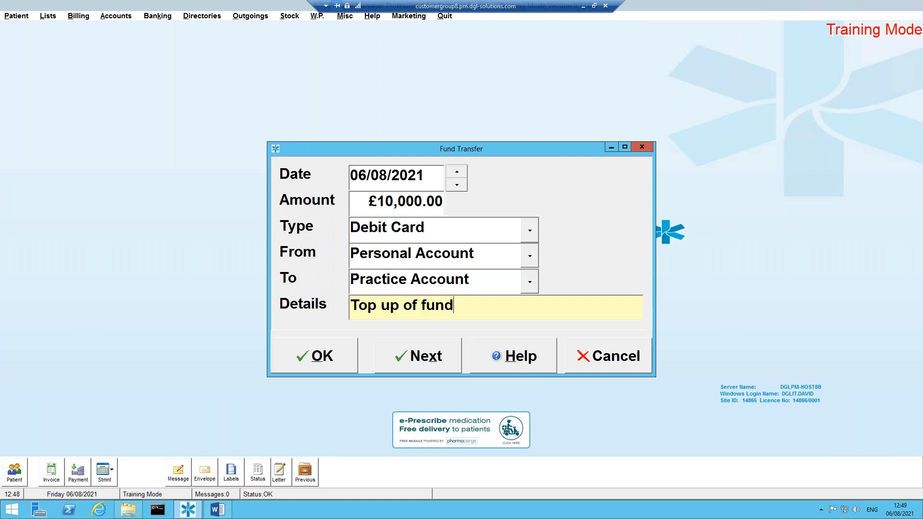
pyautogui.write('s')
pyautogui.click(322, 356)
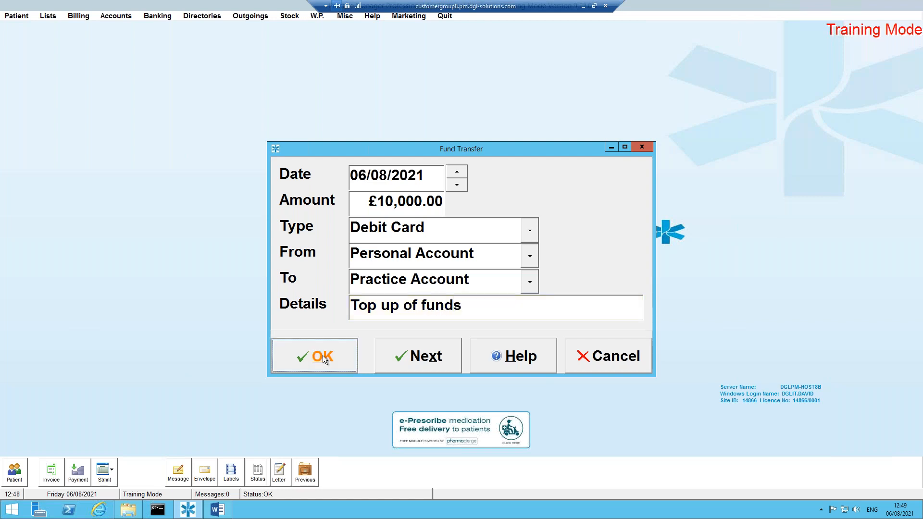
# Display the Practice Account's bank statement from 01/01/2021, accepting the default end date
pyautogui.click(157, 17)
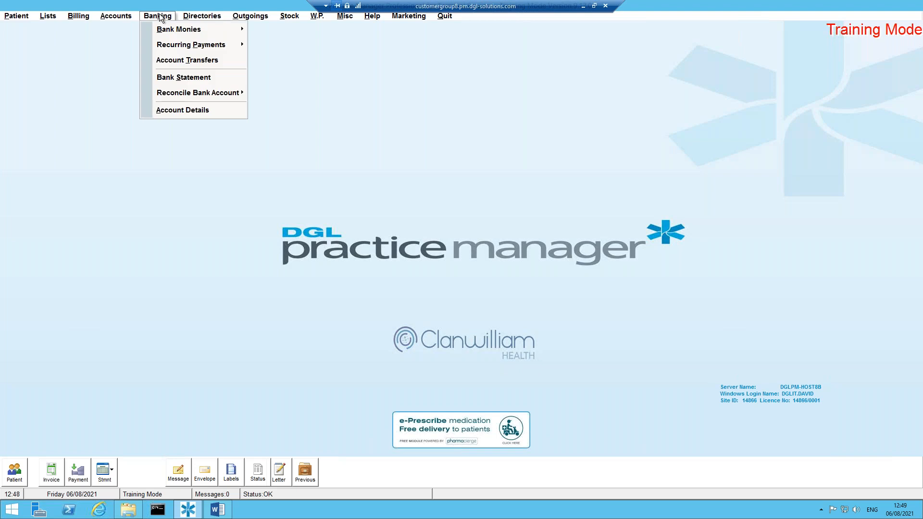
pyautogui.click(189, 77)
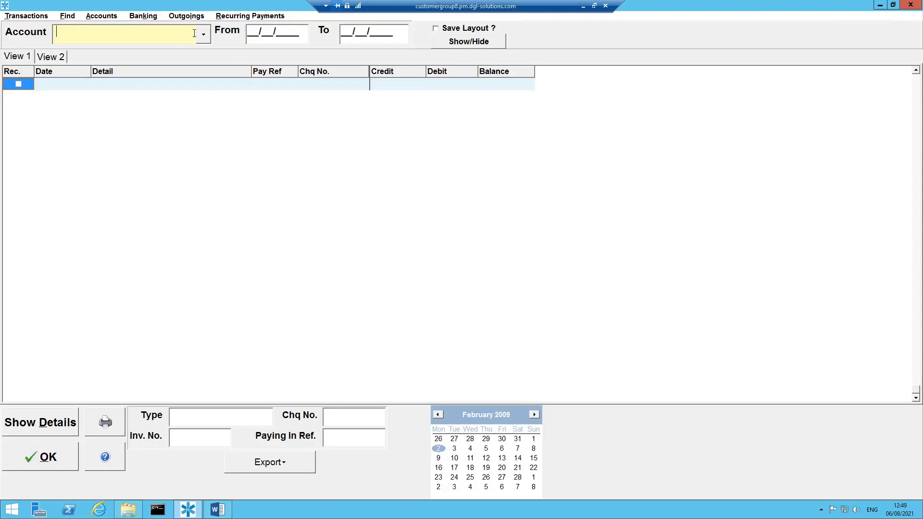
pyautogui.click(204, 35)
pyautogui.click(138, 79)
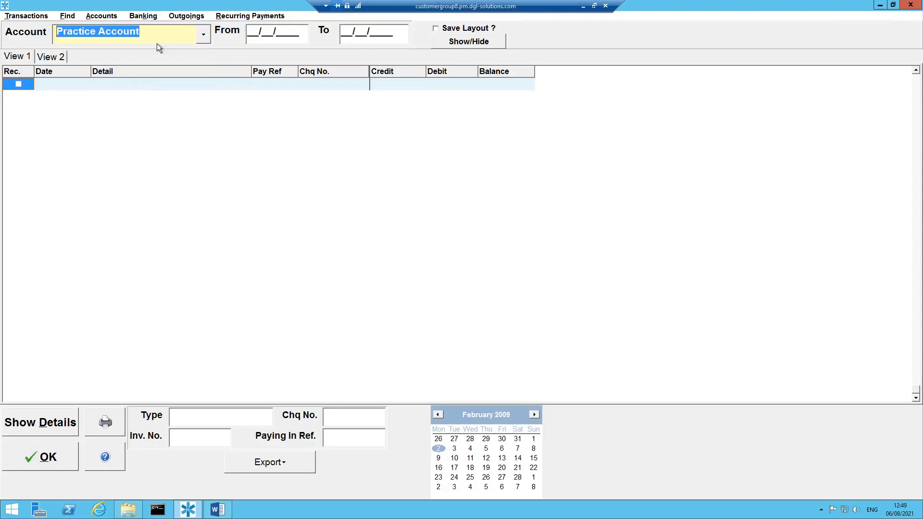
pyautogui.click(248, 31)
pyautogui.write('01010')
pyautogui.press('BackSpace')
pyautogui.write('2021')
pyautogui.press('Tab')
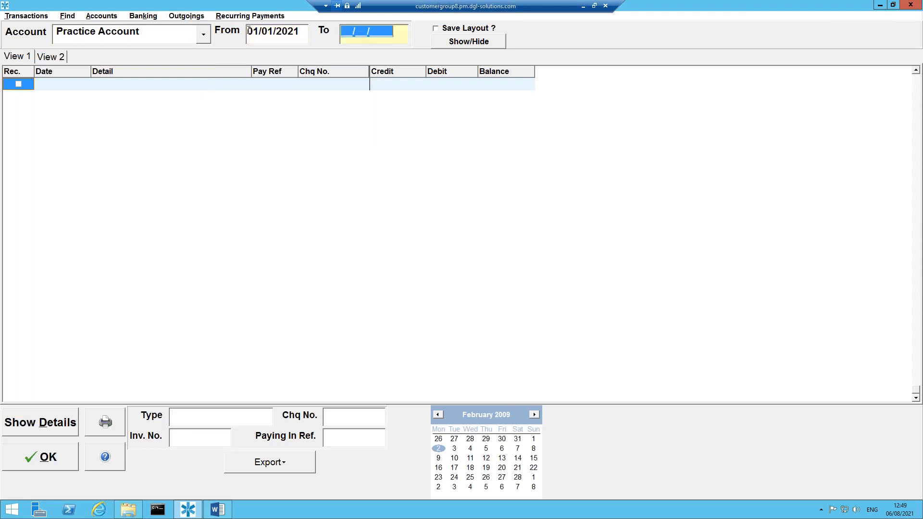
pyautogui.press('Tab')
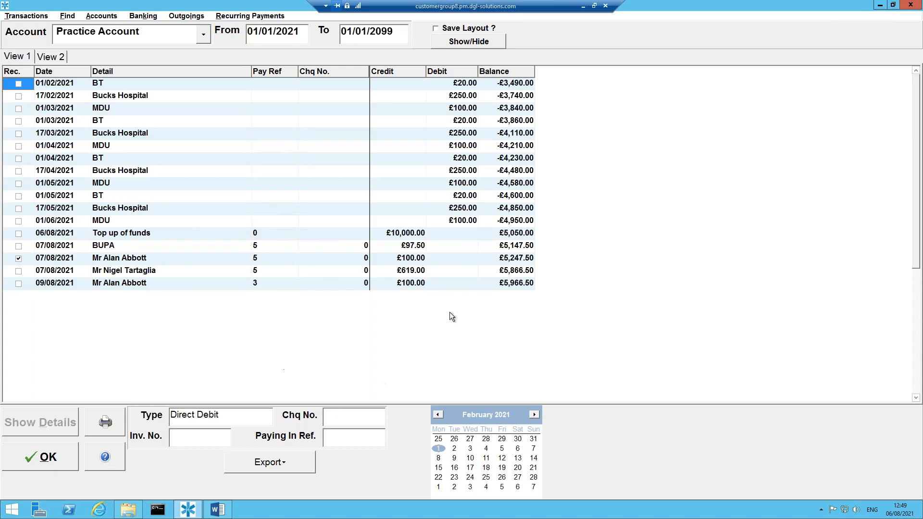
# Examine the Top up of funds entry in the Practice Account and Personal Account statements, and close the bank statement
pyautogui.click(154, 236)
pyautogui.press('Tab')
pyautogui.press('Tab')
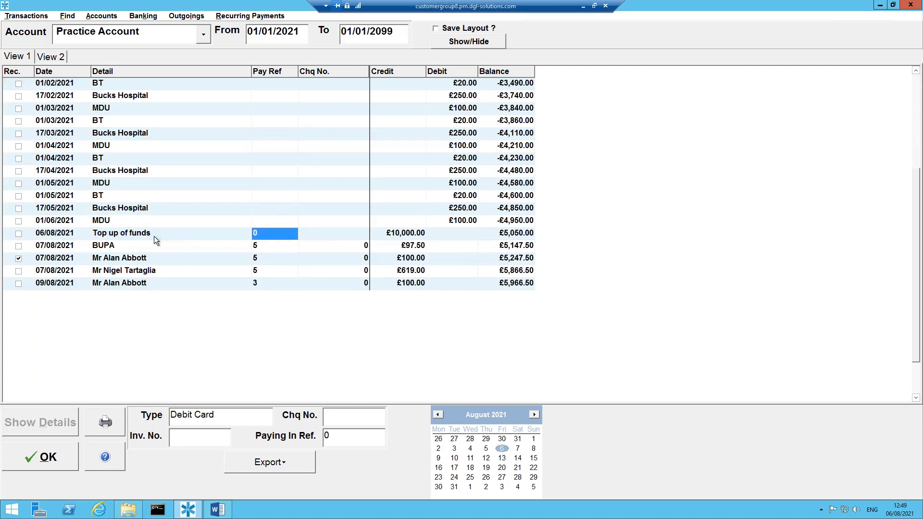
pyautogui.press('Tab')
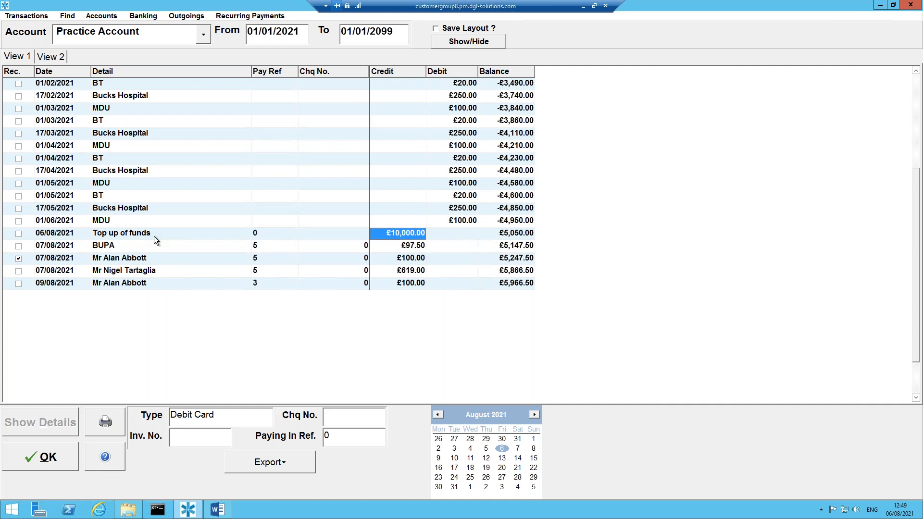
pyautogui.click(204, 34)
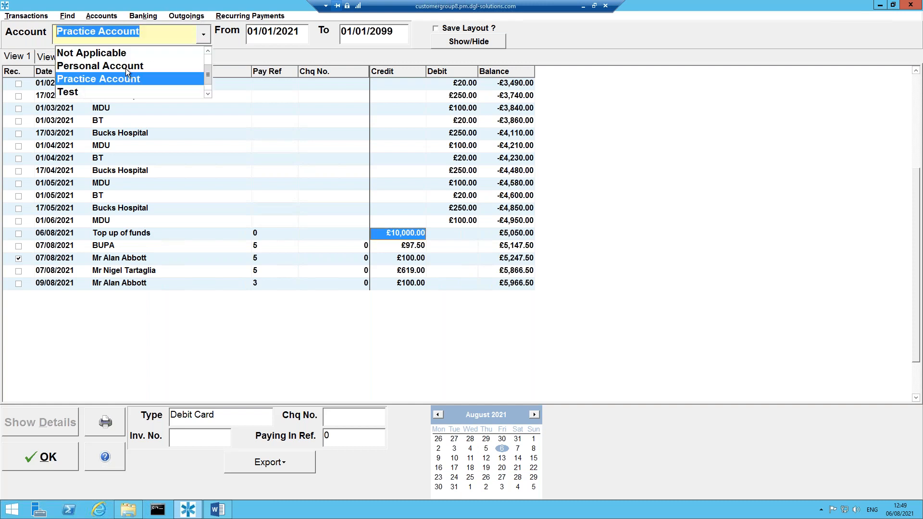
pyautogui.click(126, 68)
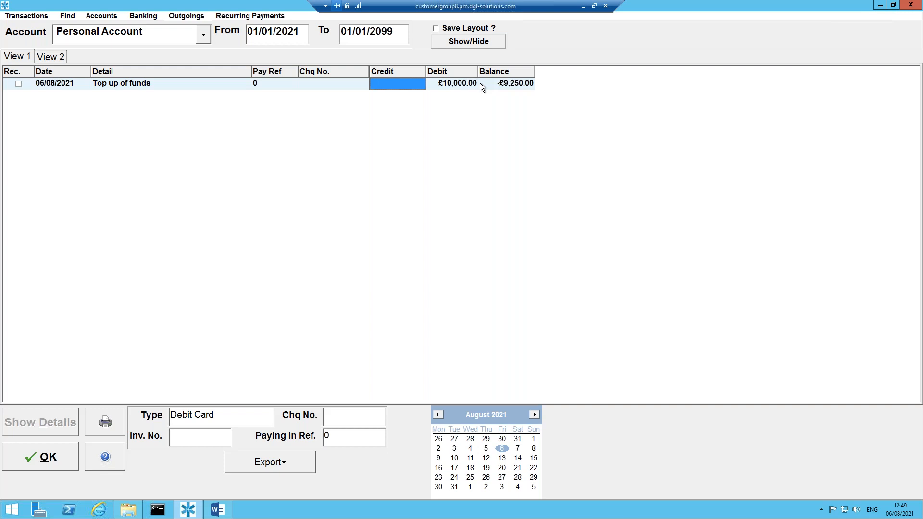
pyautogui.click(42, 458)
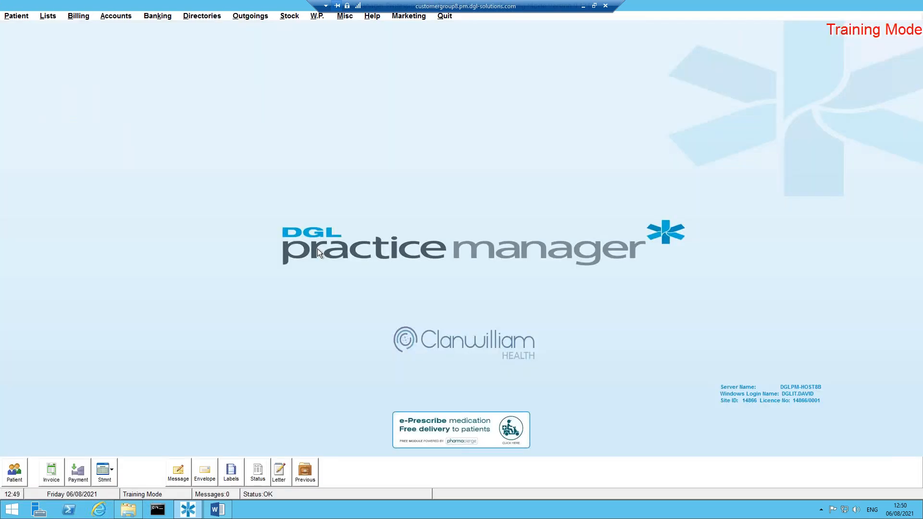